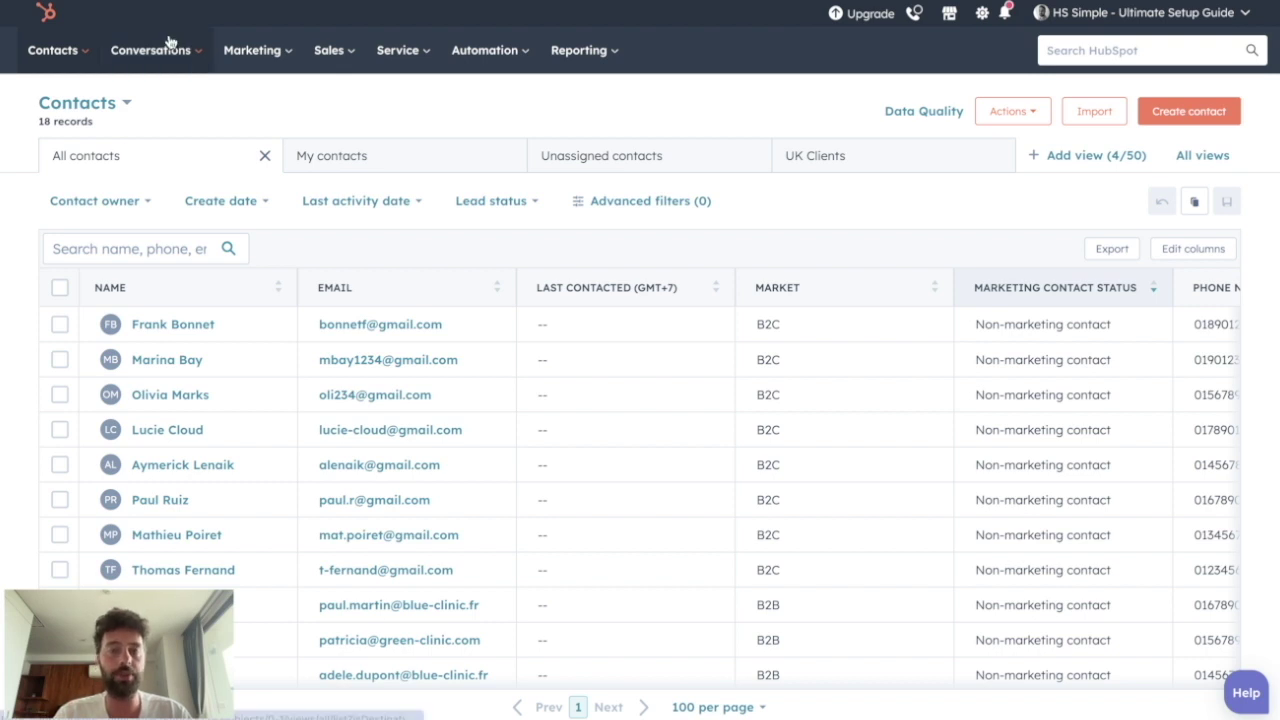
Create a website Live chat chatflow that routes chats to Inbox in English.
click(200, 55)
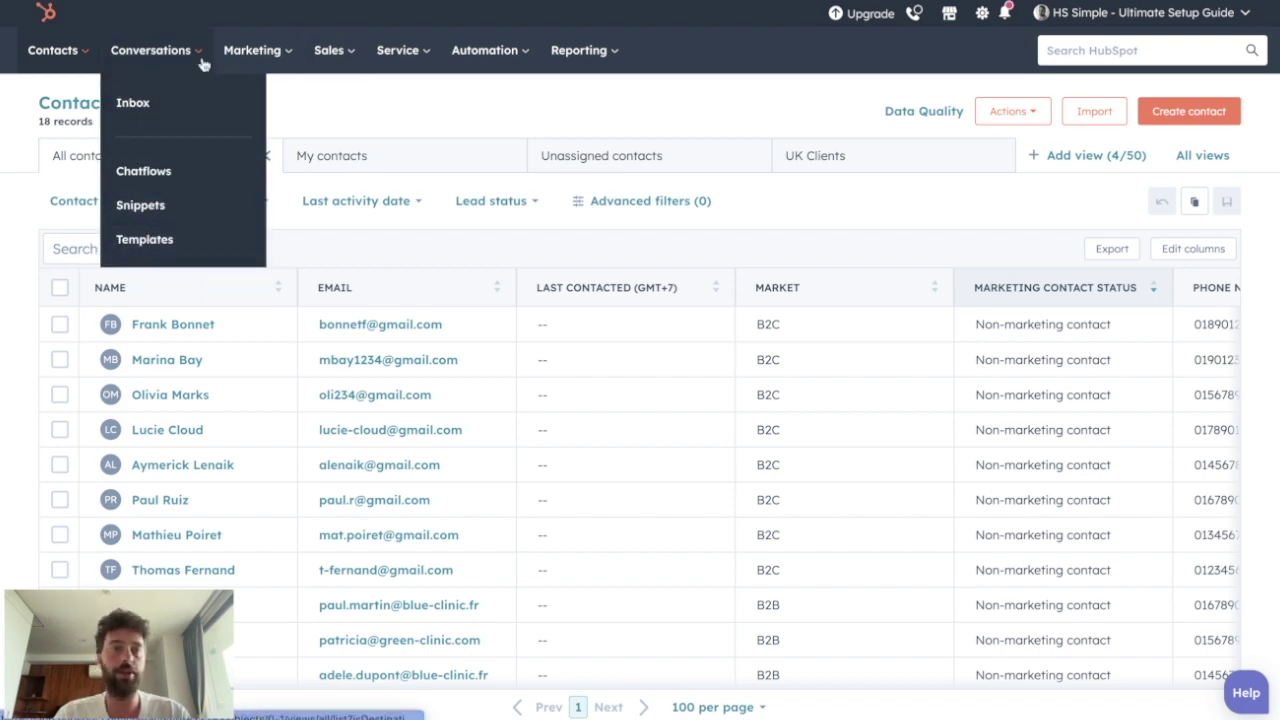
click(140, 168)
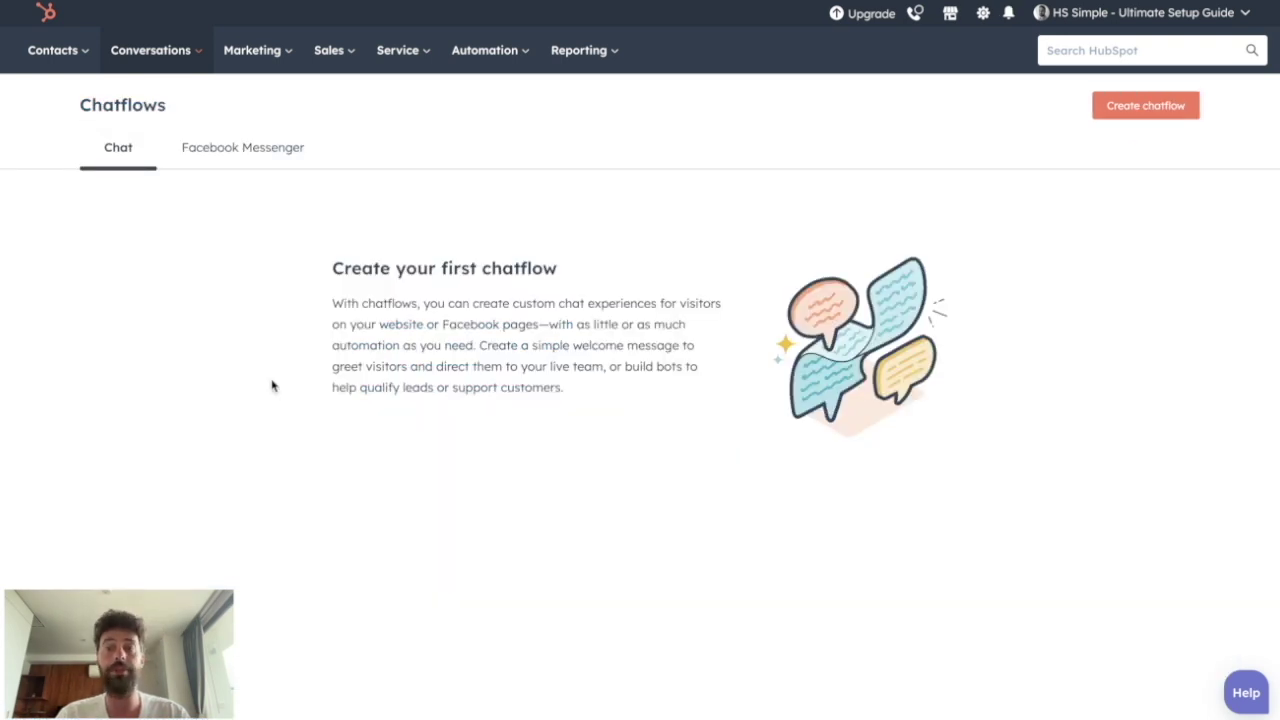
click(1145, 110)
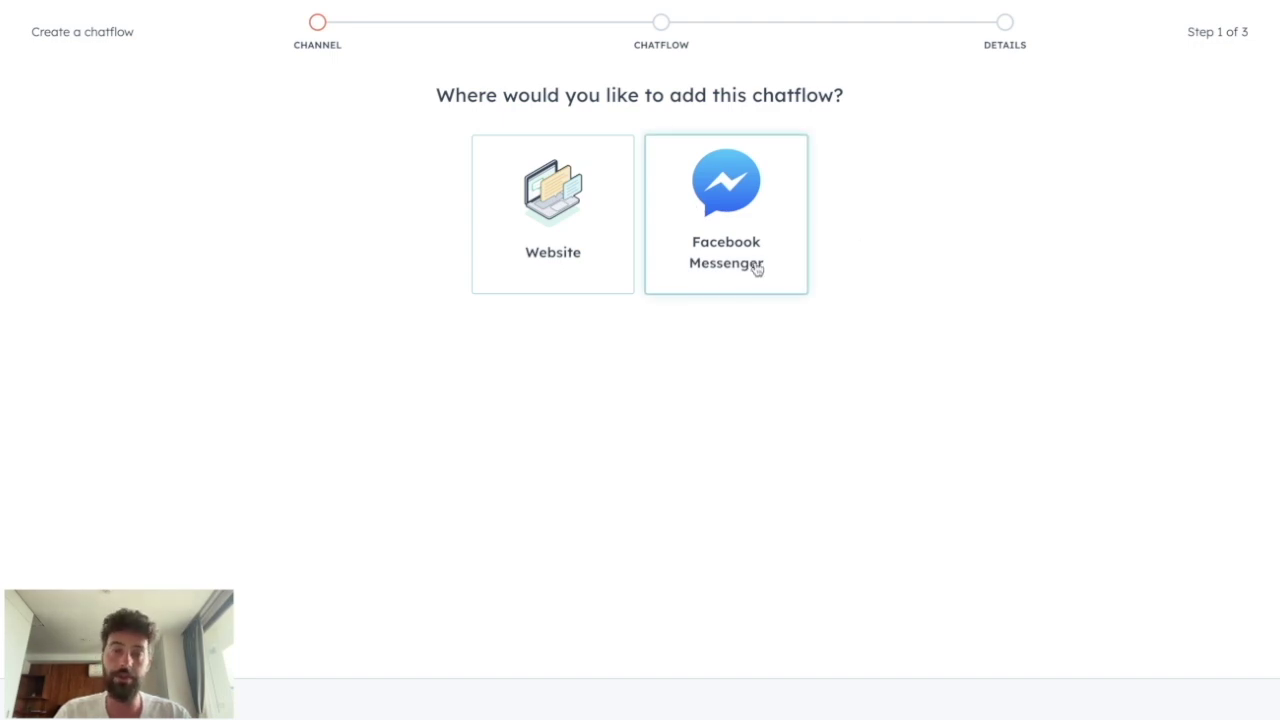
click(540, 288)
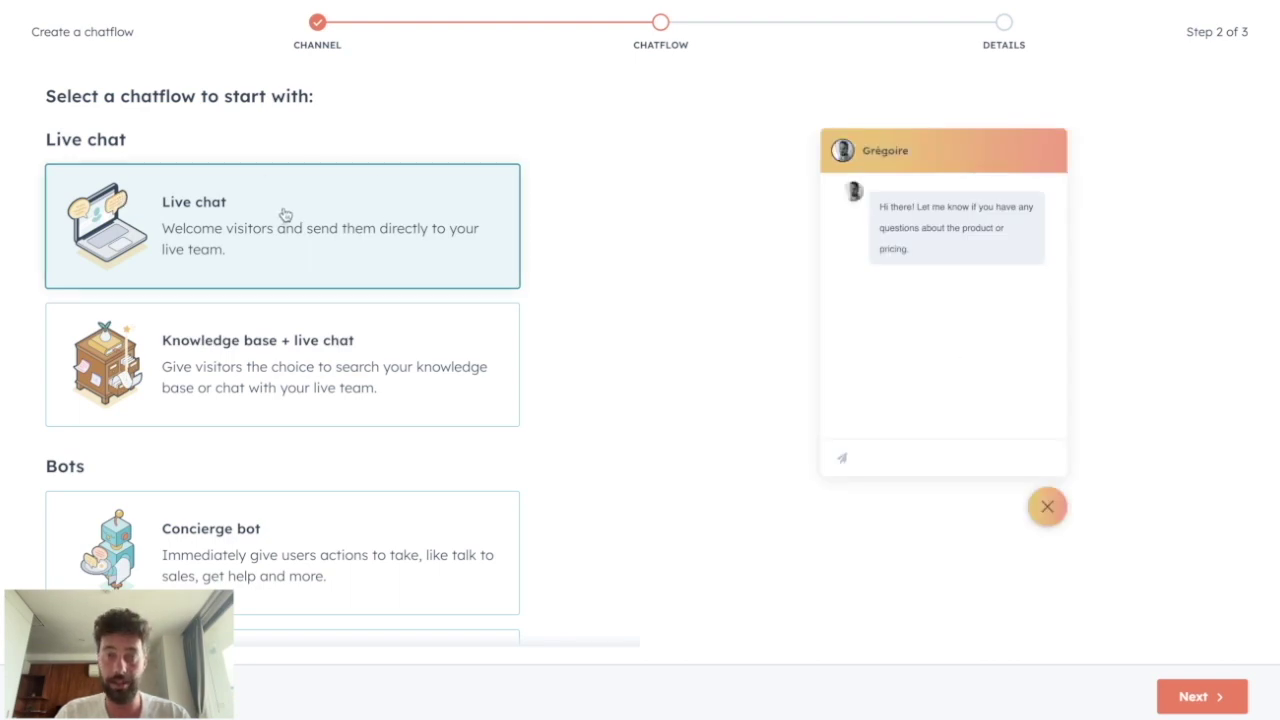
click(1185, 696)
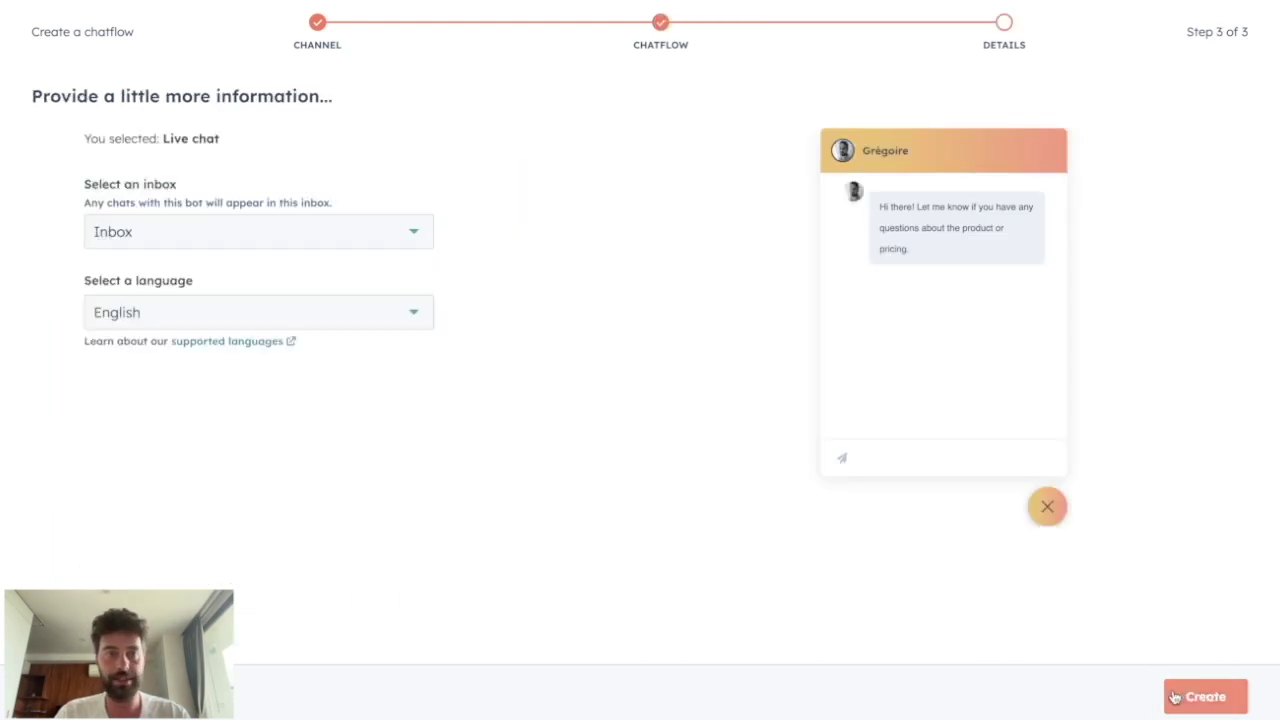
click(110, 231)
click(117, 231)
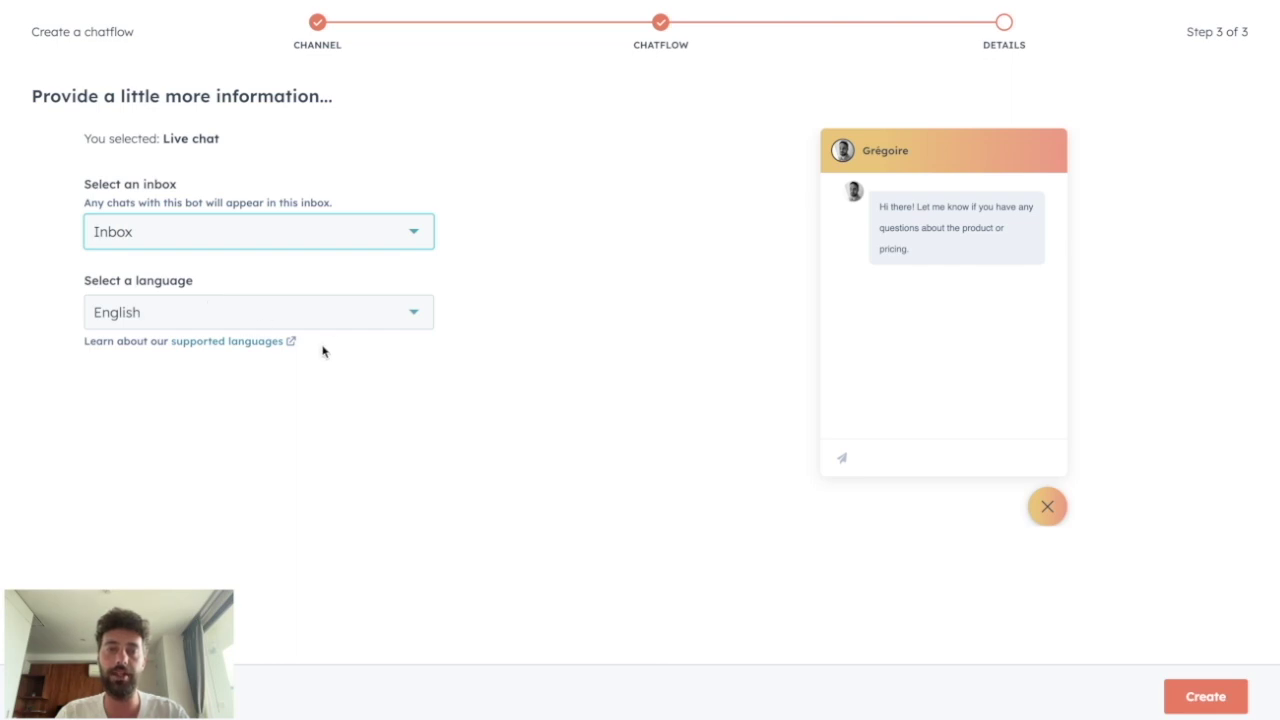
click(1172, 695)
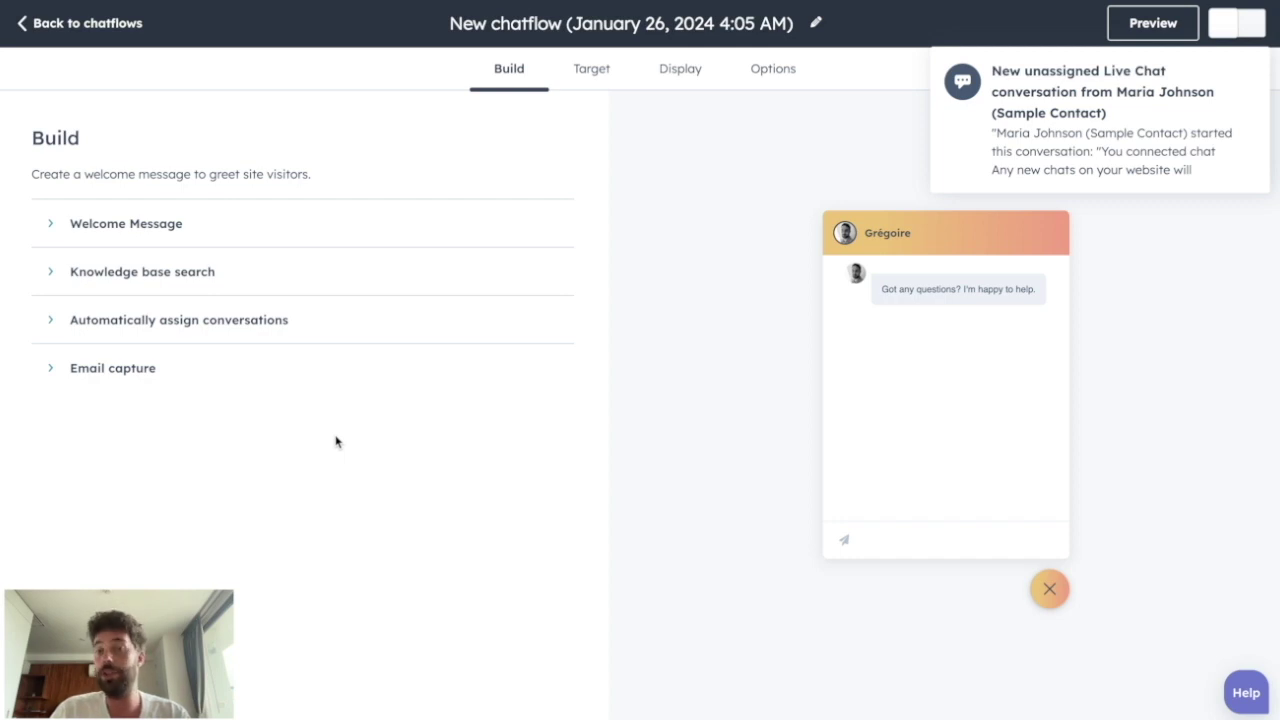
Replace the welcome message with "Hi, nice to meet you!".
click(135, 226)
triple_click(200, 357)
text(Hi, nice to meet you!)
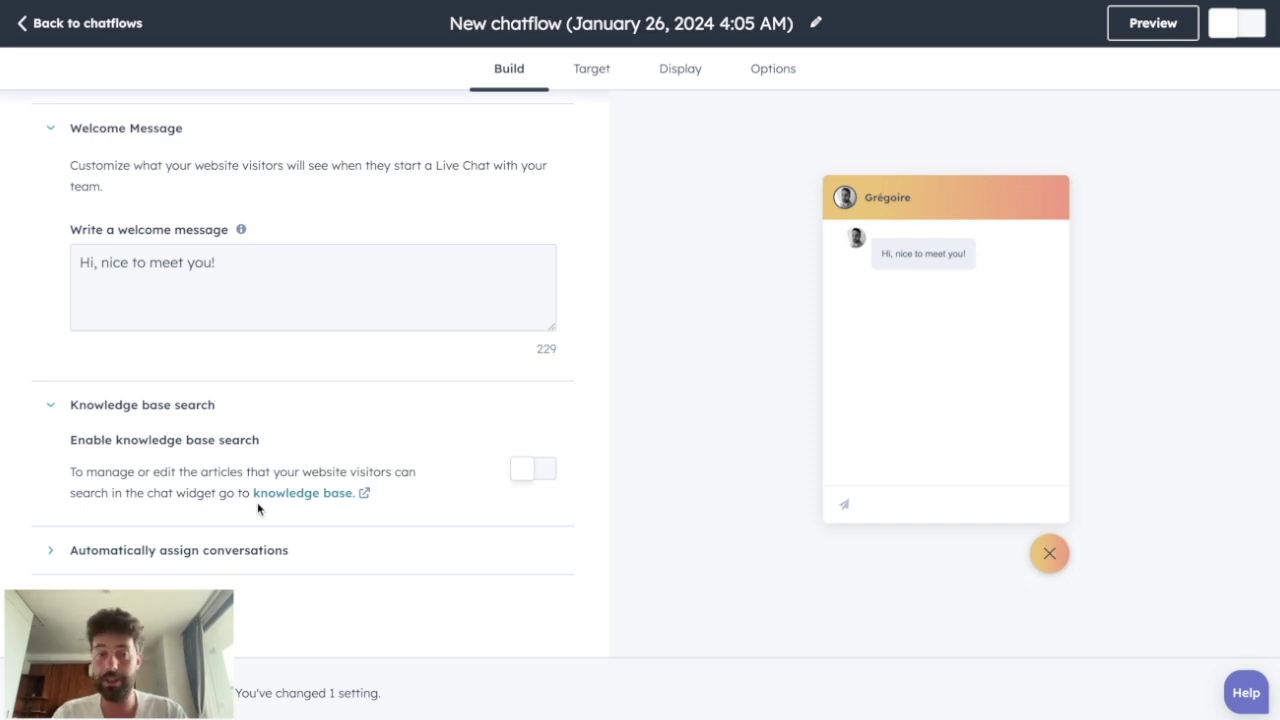
Turn on automatic assignment of new conversations to a specific team member.
click(112, 552)
scroll(320, 545, down, 1)
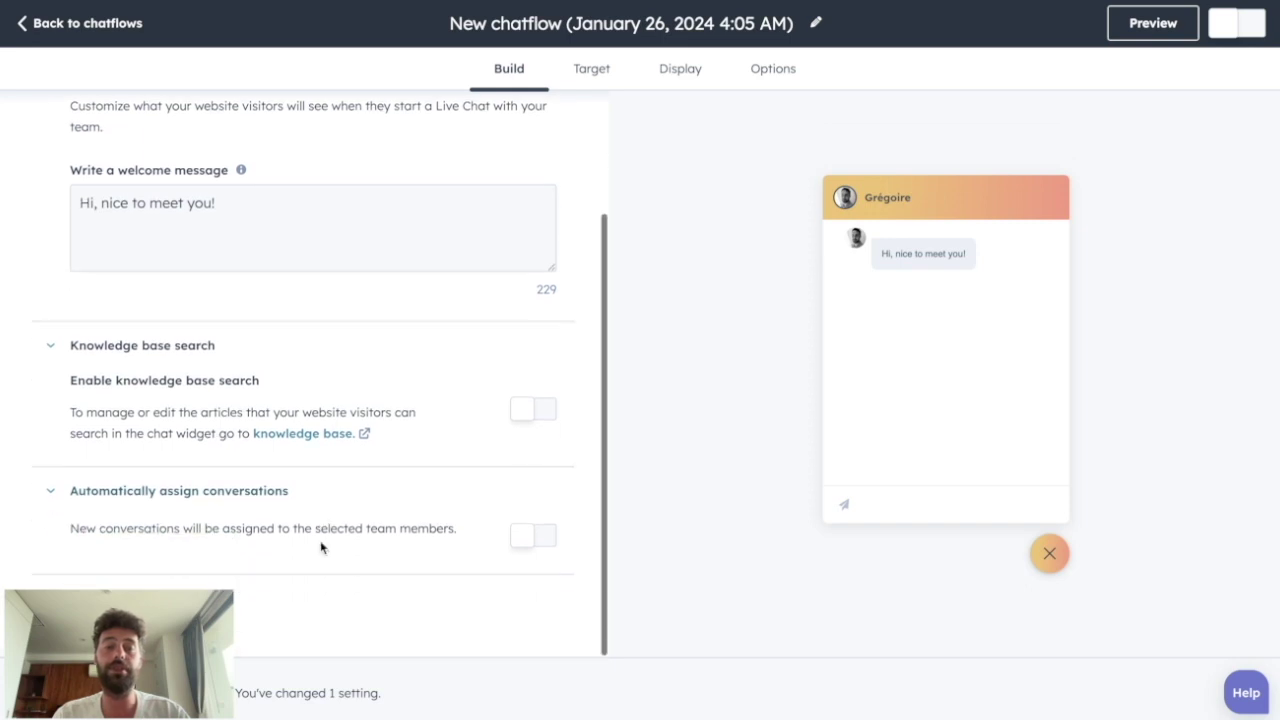
click(533, 536)
scroll(236, 585, down, 3)
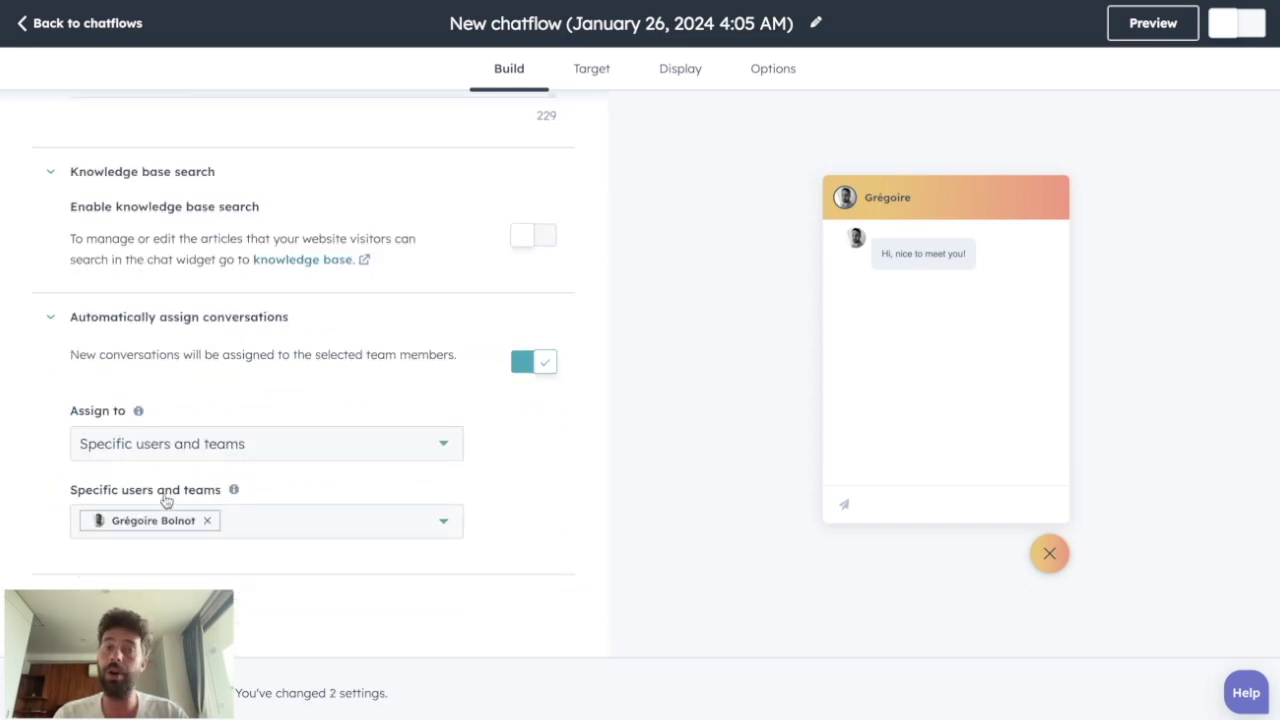
scroll(300, 420, down, 4)
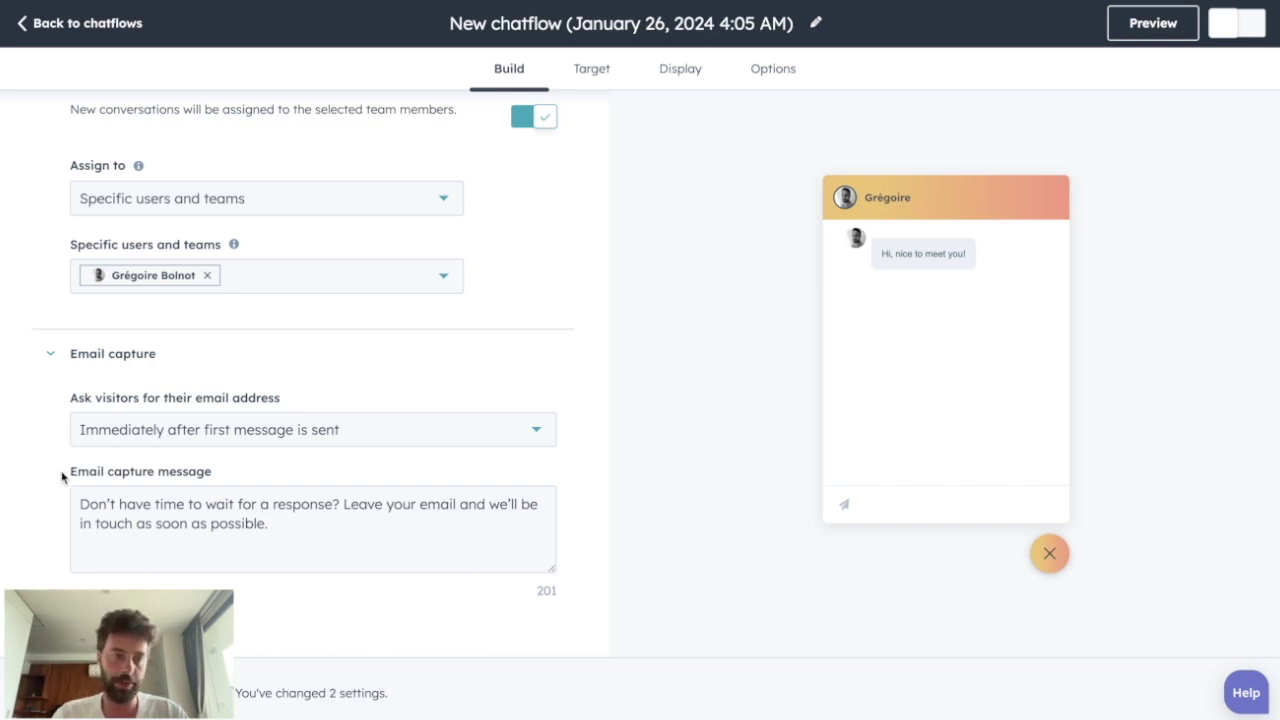
Keep asking for email after the first message, leaving the email capture message unchanged.
click(441, 430)
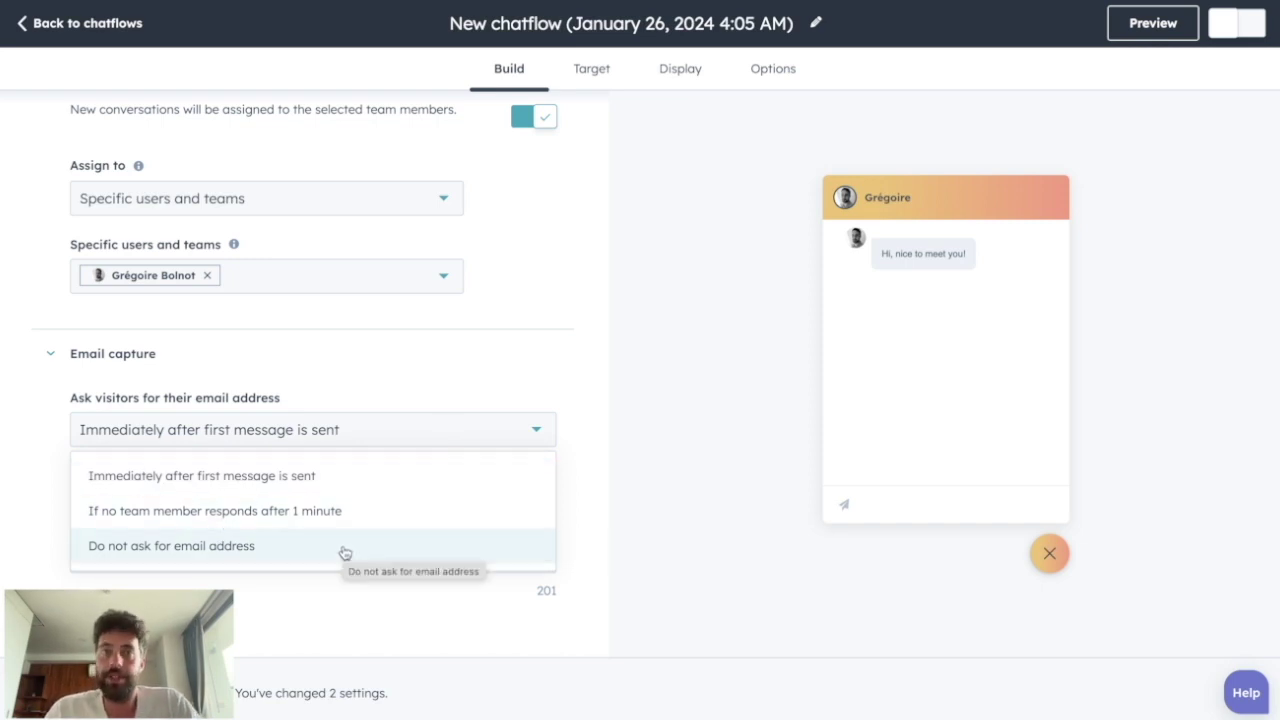
click(248, 617)
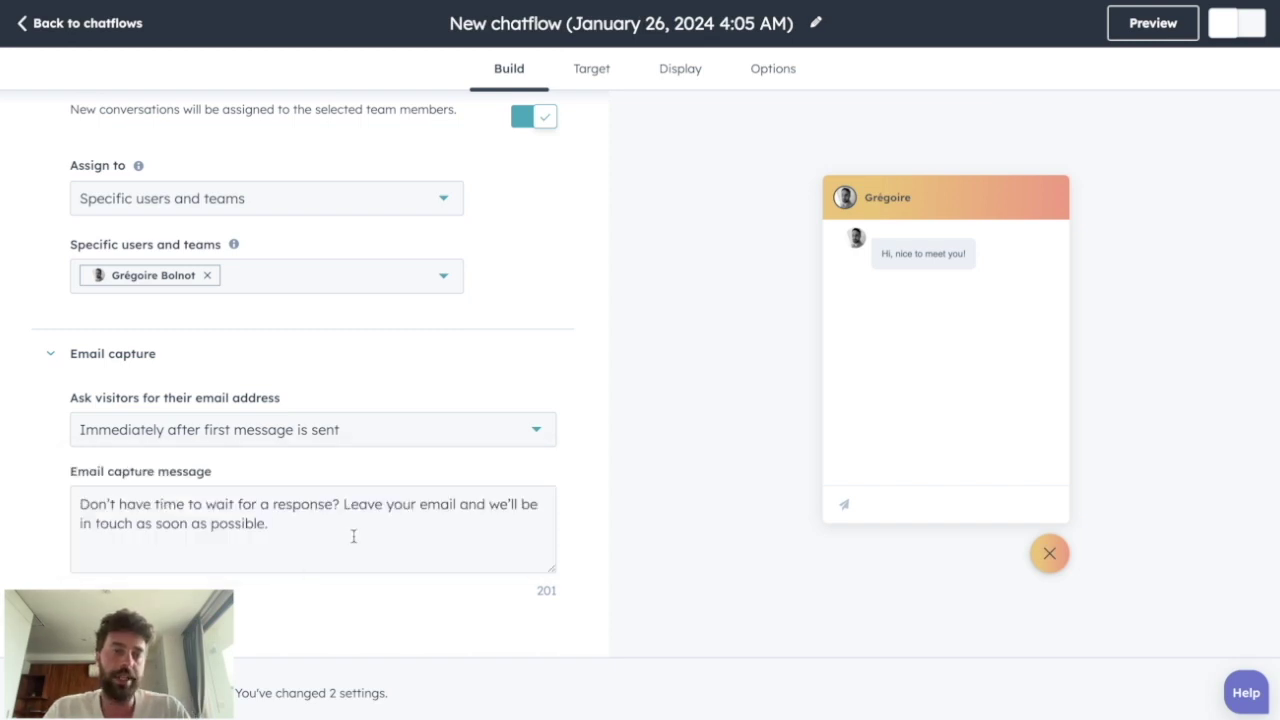
drag(350, 532, 41, 485)
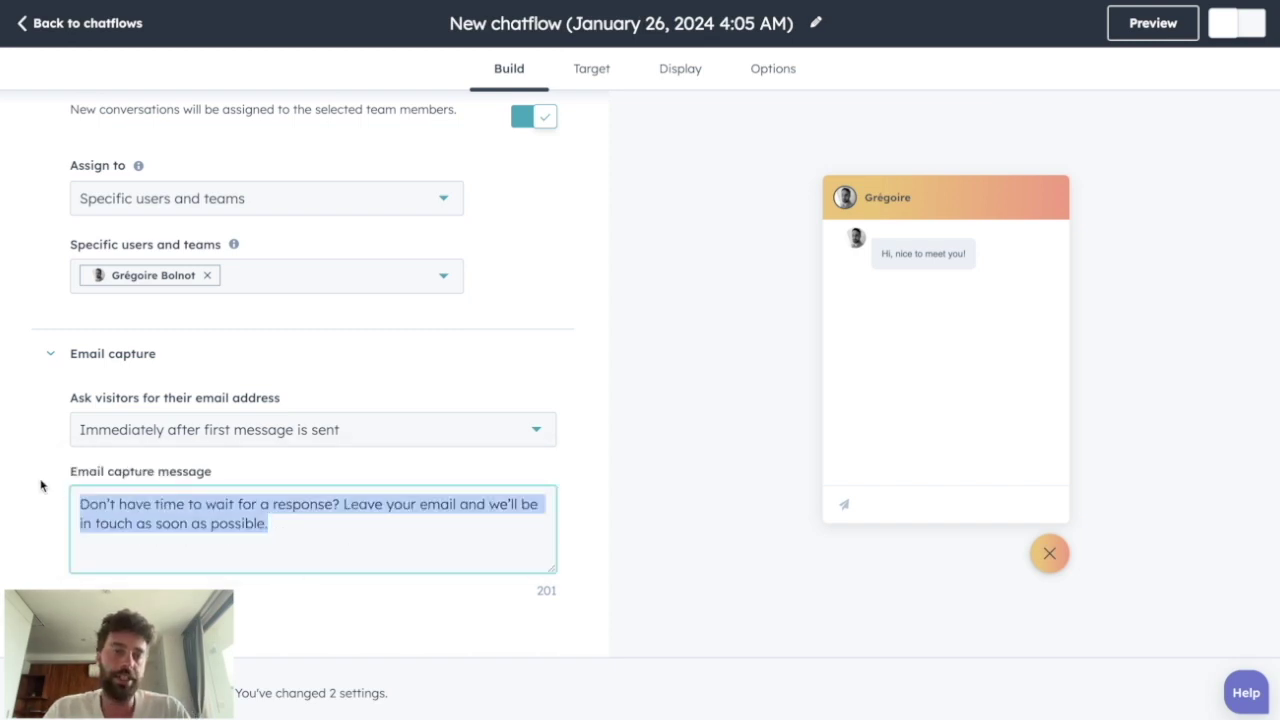
click(304, 622)
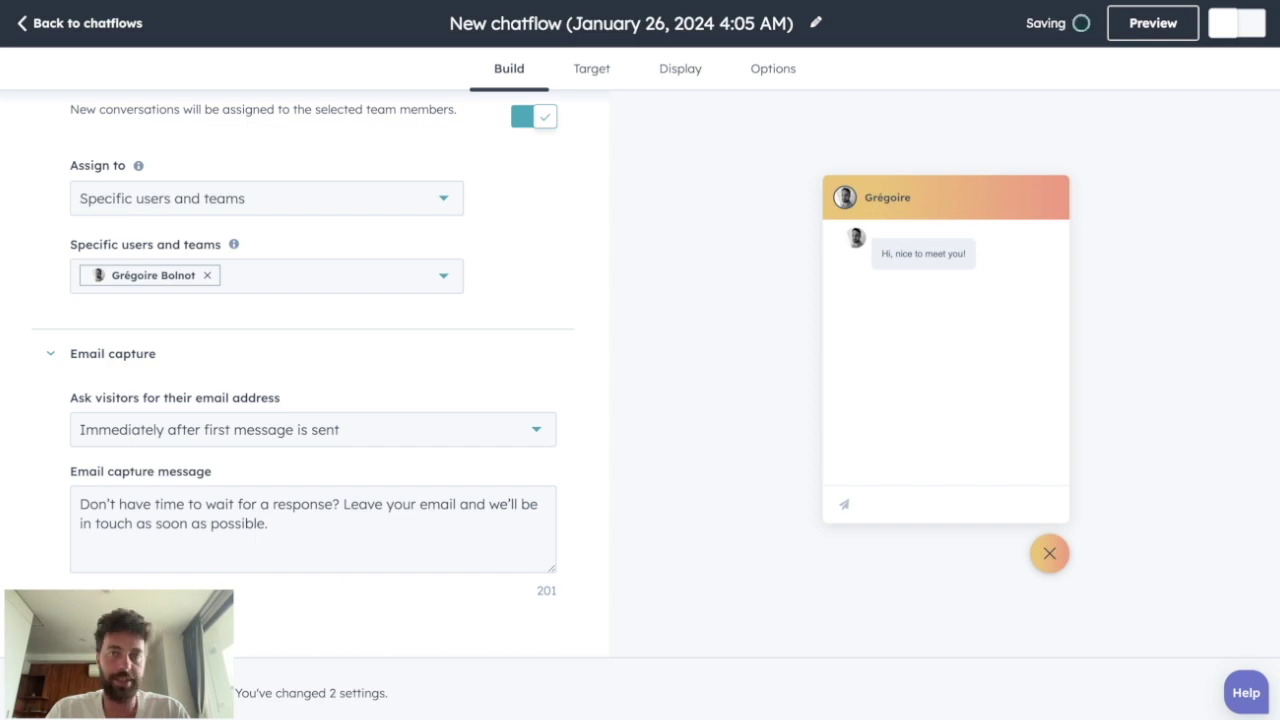
In Targeting, set chat to show on URLs containing "pricing".
click(592, 70)
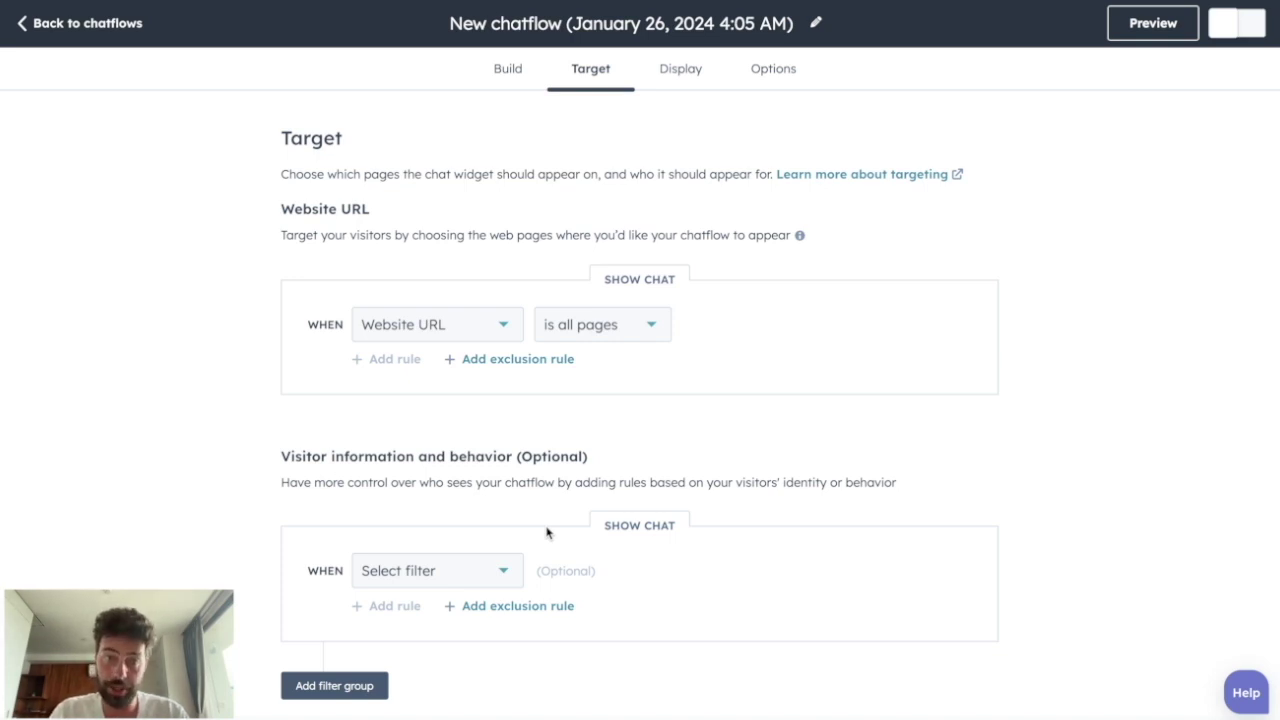
click(615, 329)
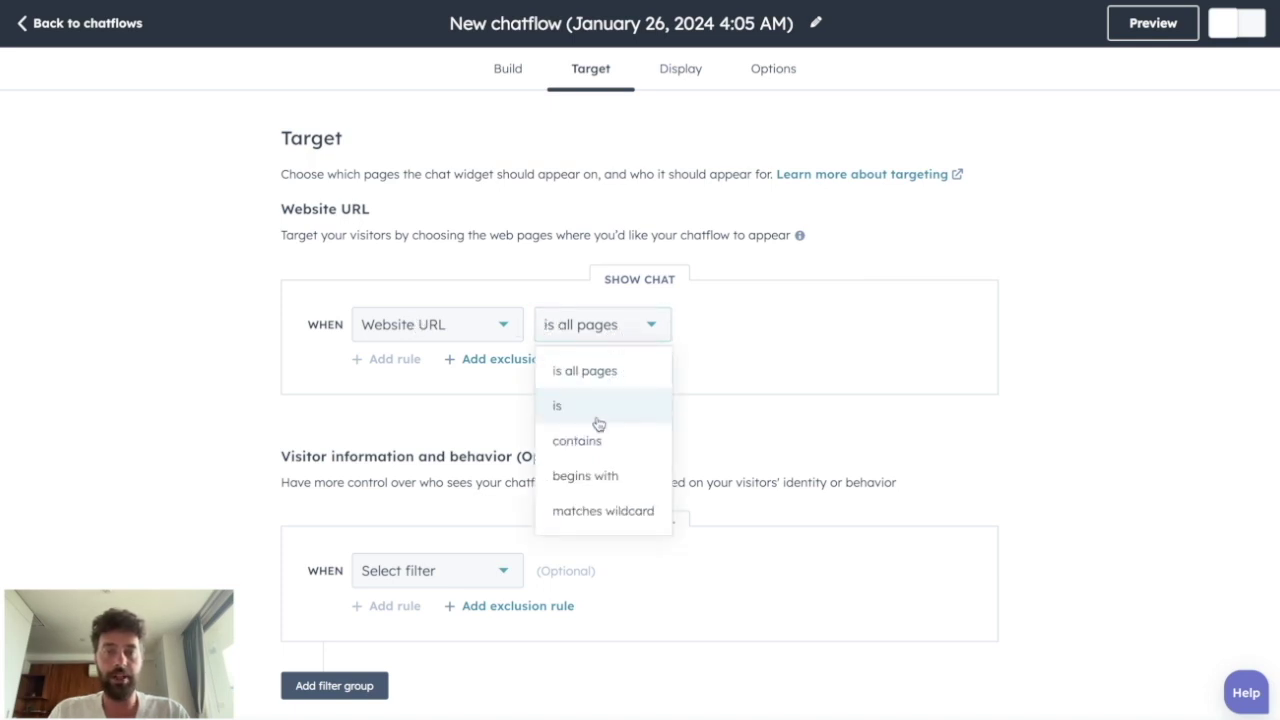
click(598, 420)
click(600, 324)
click(586, 441)
click(716, 324)
text(pri)
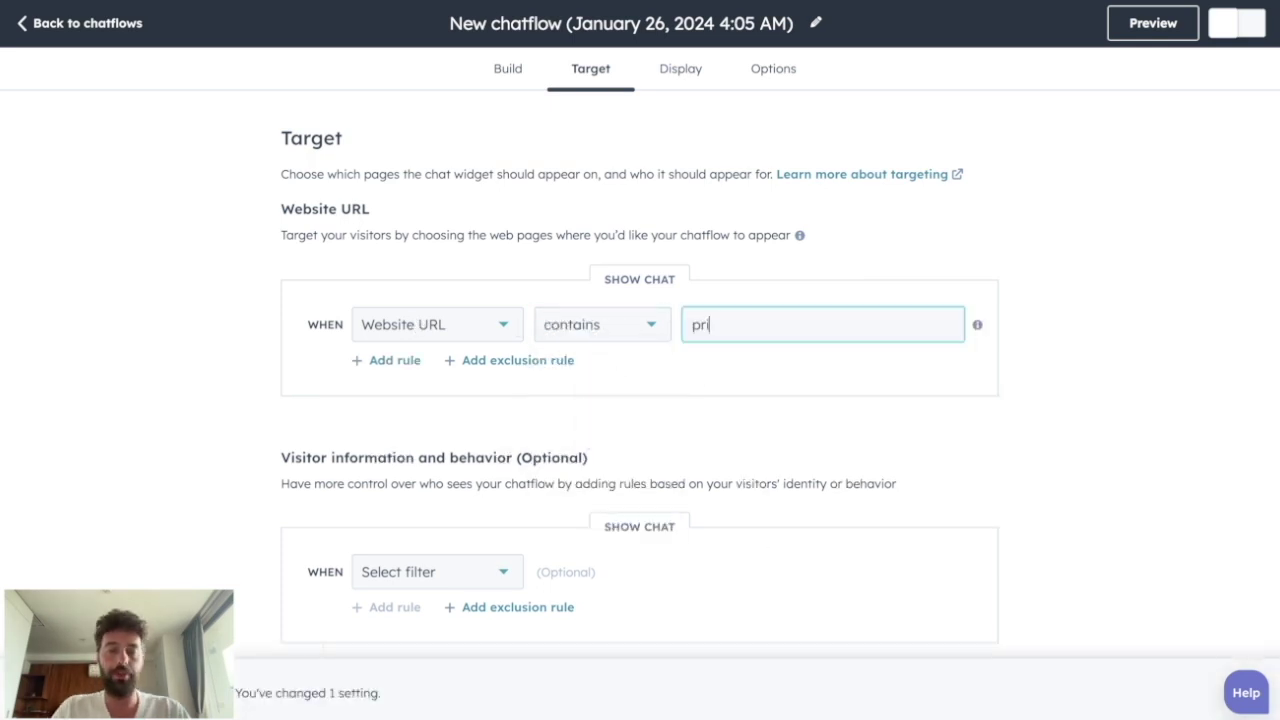
text(cing)
Add a rule hiding chat on URLs containing "blog", and revert the pricing rule to all pages.
click(530, 361)
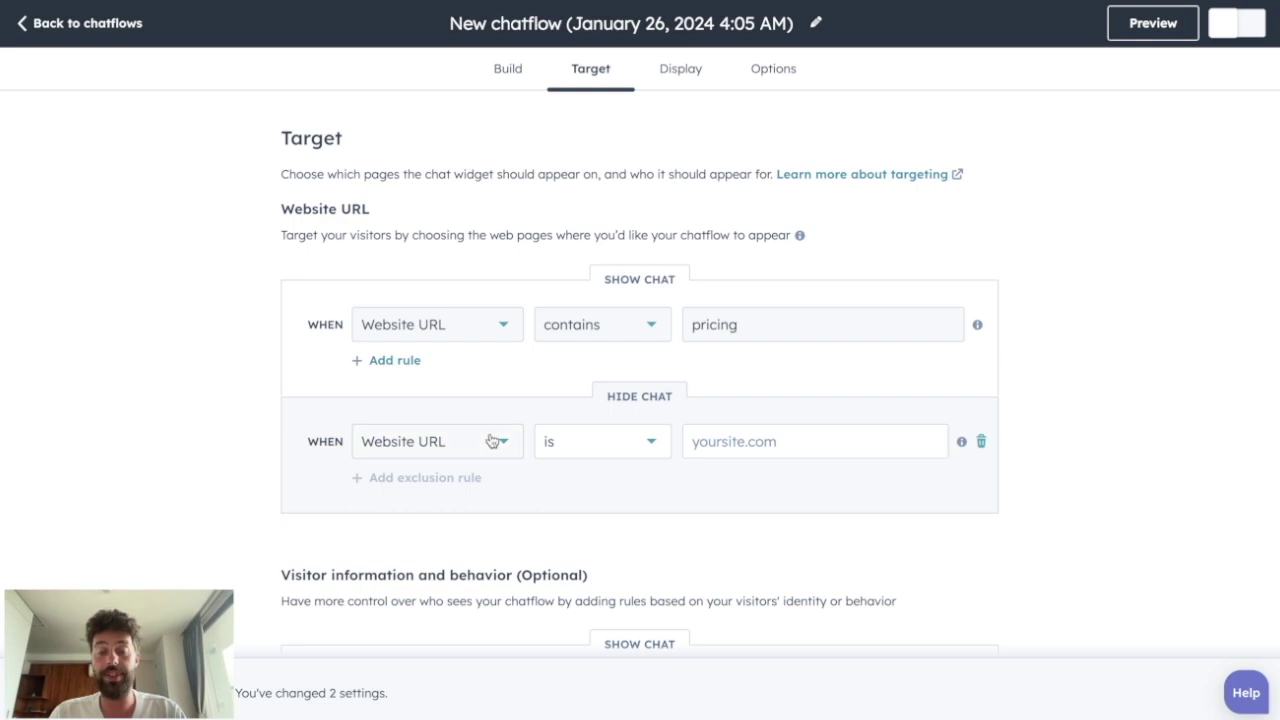
click(552, 444)
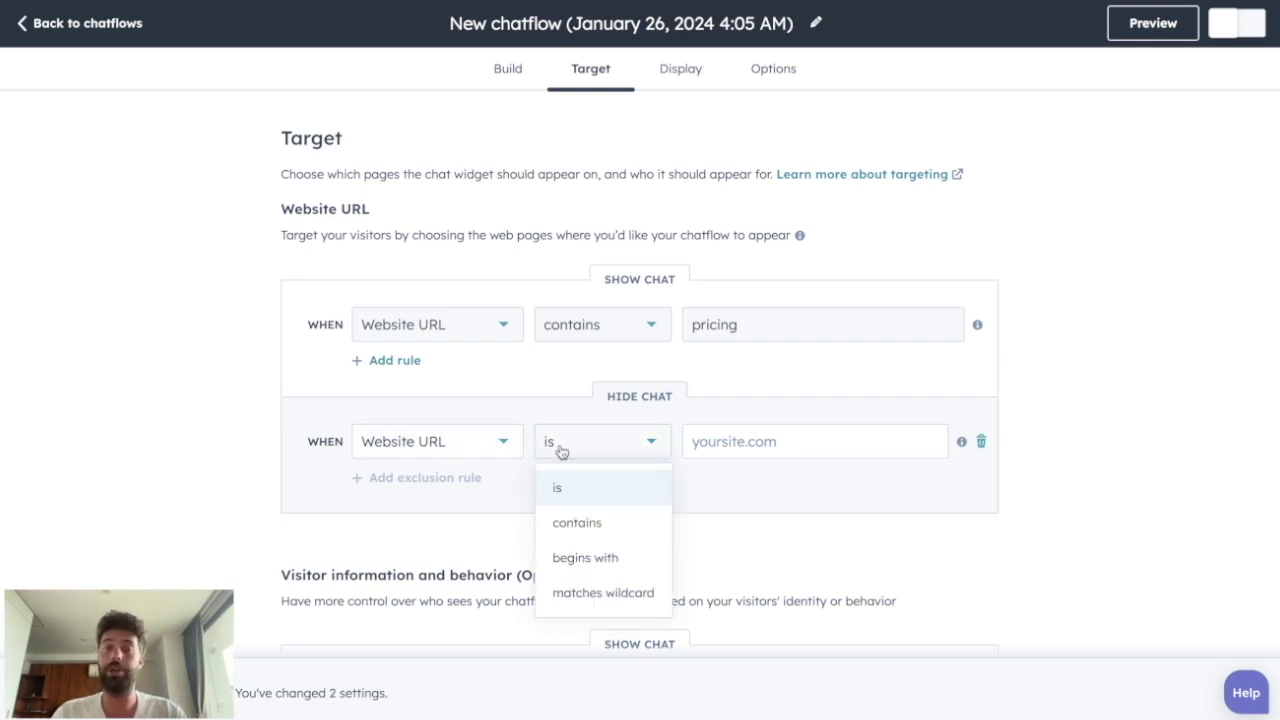
click(580, 523)
click(730, 441)
text(blog)
click(704, 544)
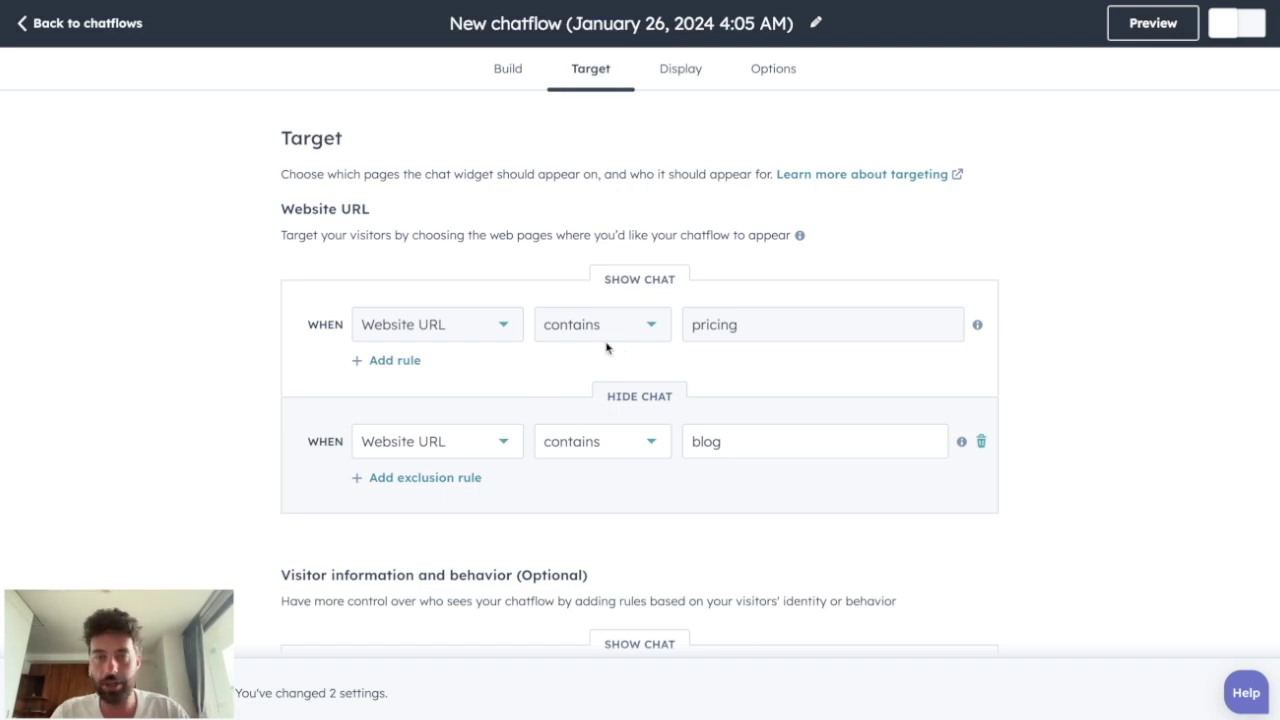
click(629, 318)
click(582, 369)
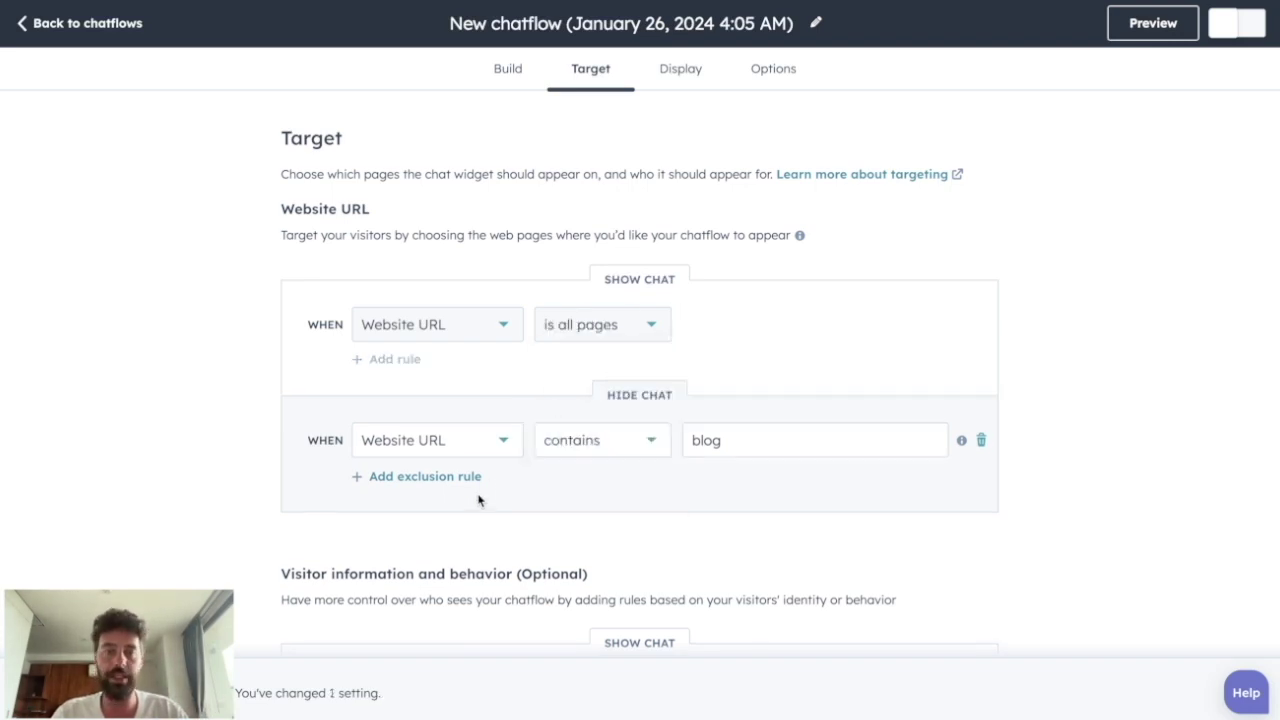
Leave visitor filters unset, adding and removing an empty filter group, then adding another.
scroll(478, 500, down, 3)
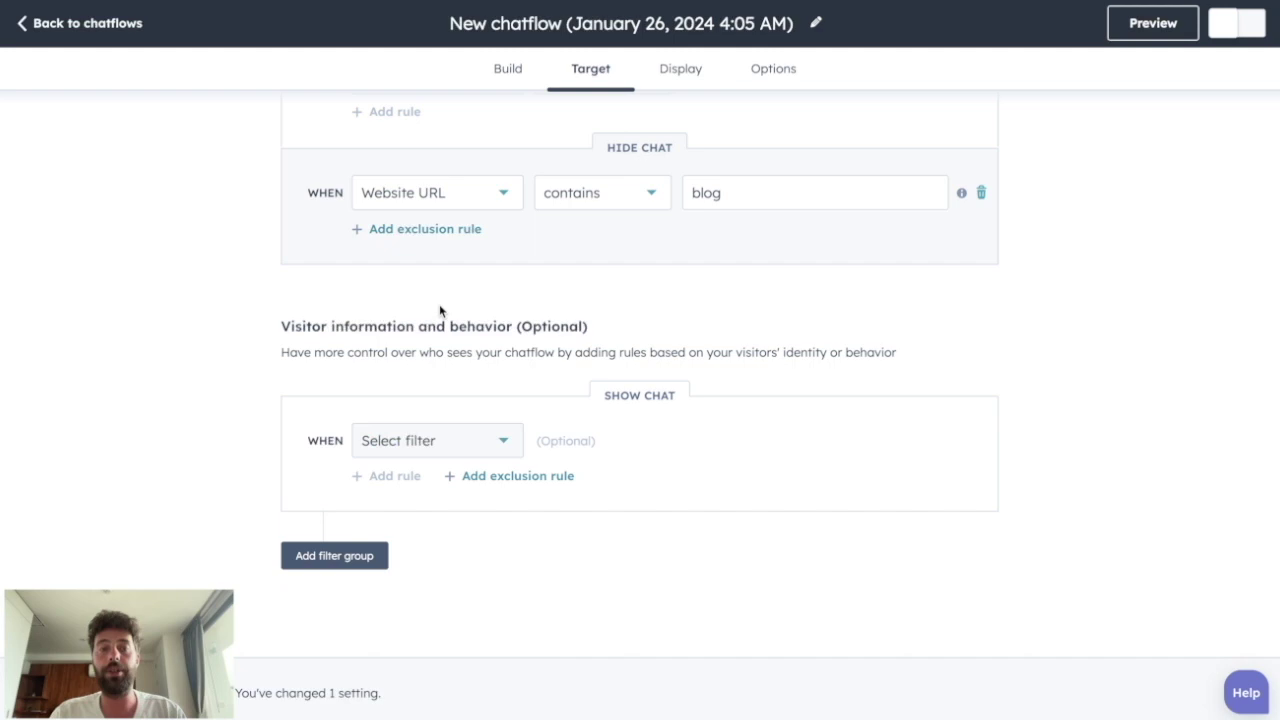
click(469, 438)
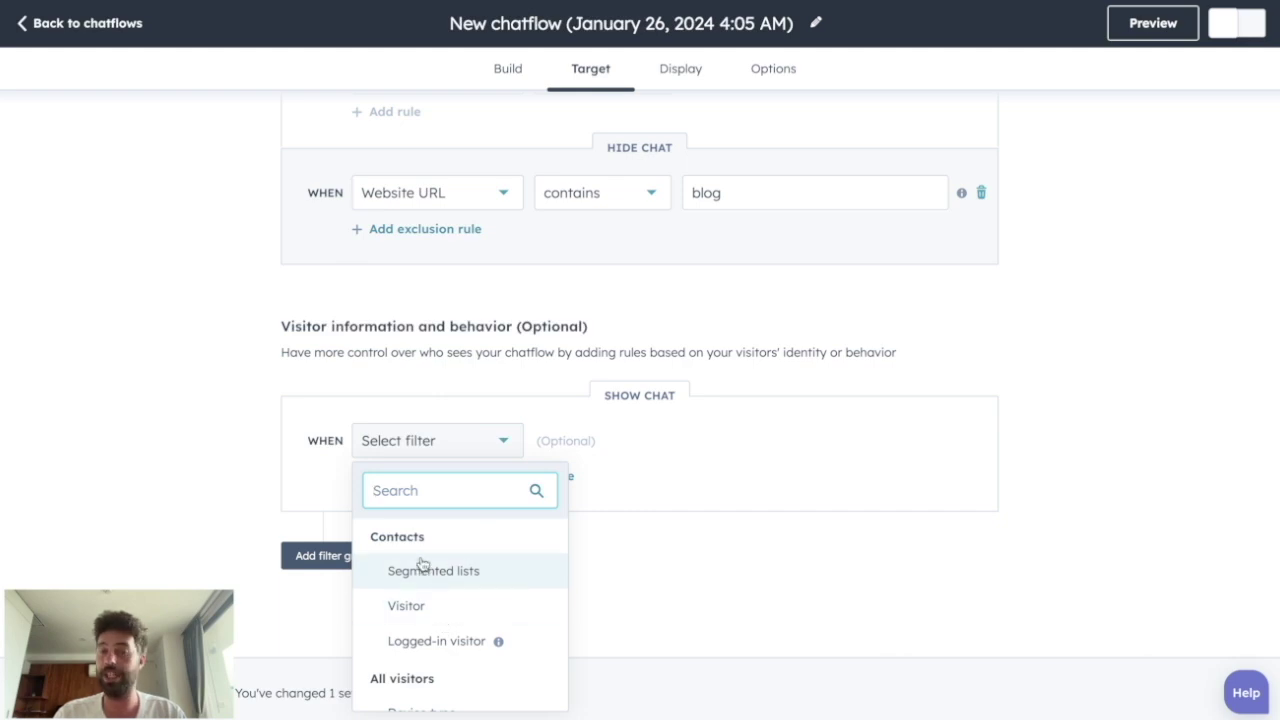
scroll(449, 574, down, 1)
scroll(431, 557, down, 3)
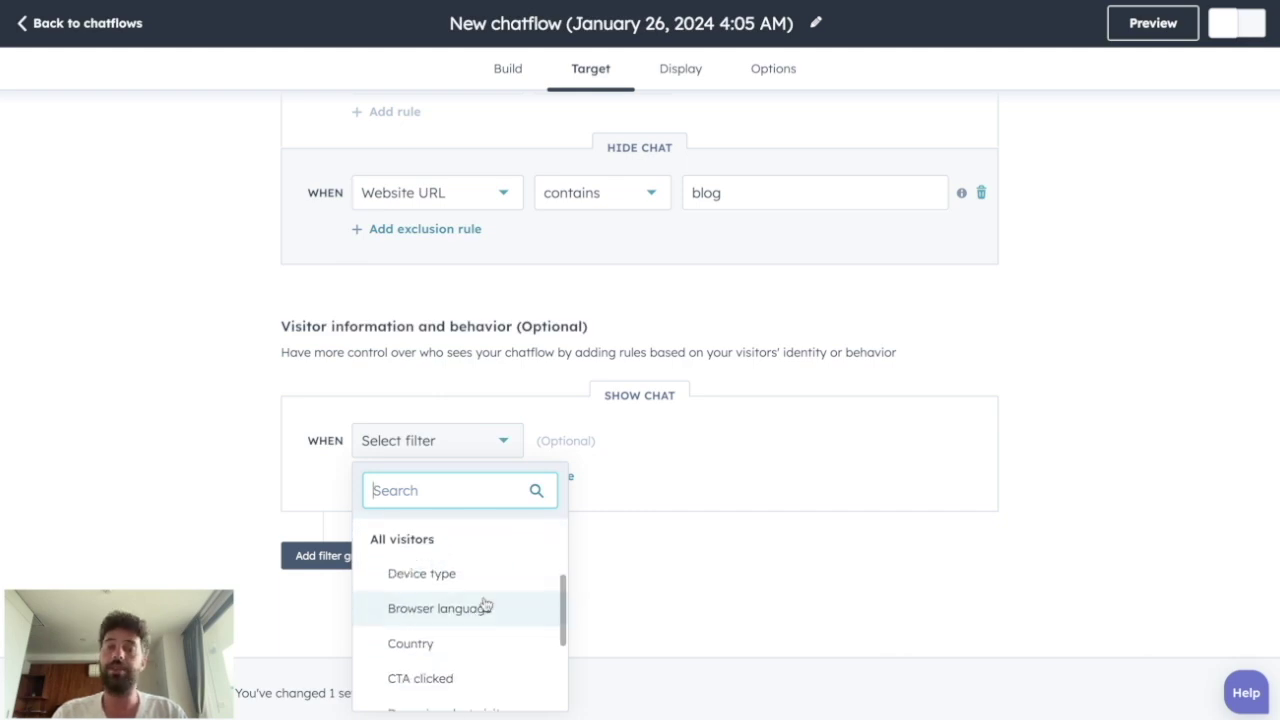
scroll(447, 598, down, 3)
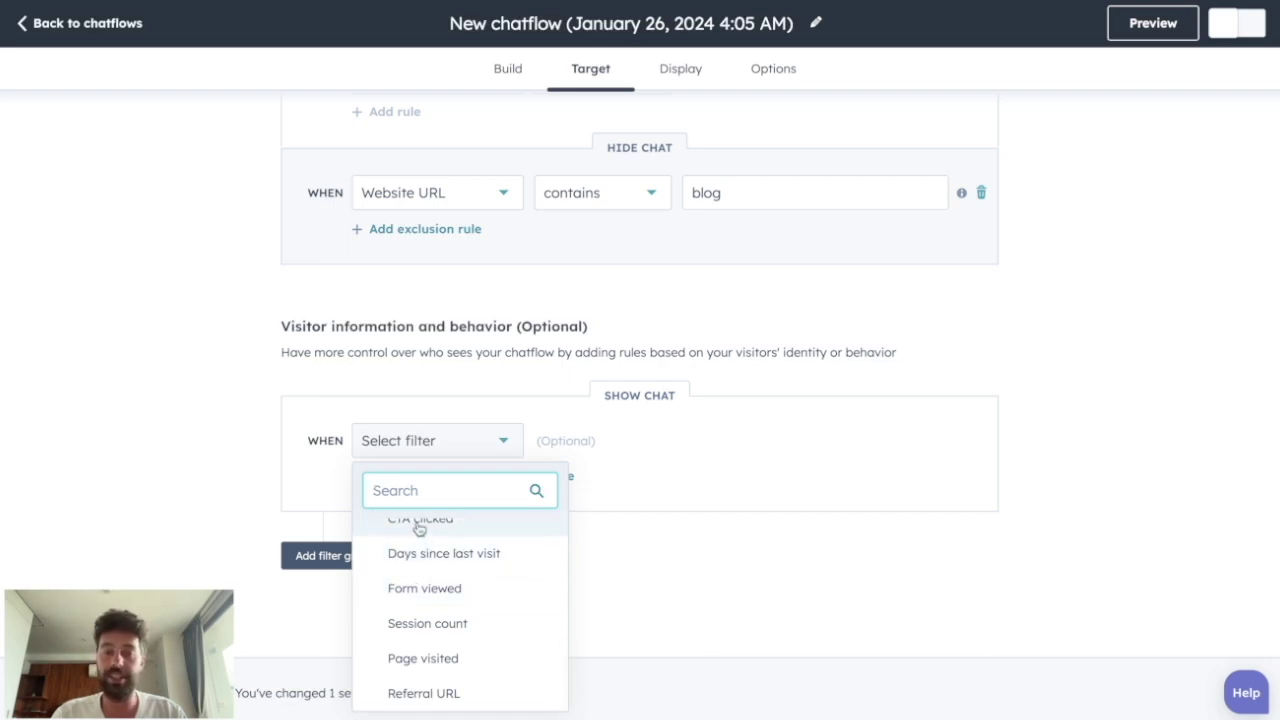
click(112, 501)
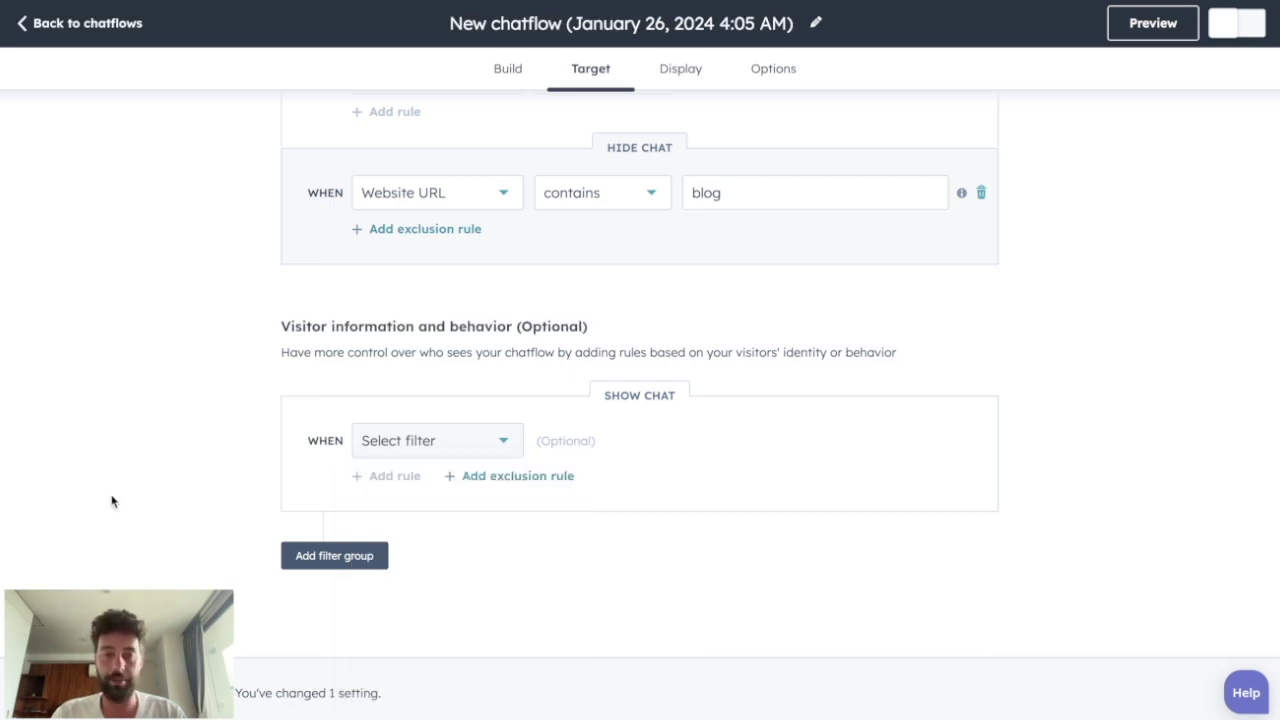
click(334, 556)
scroll(480, 480, down, 1)
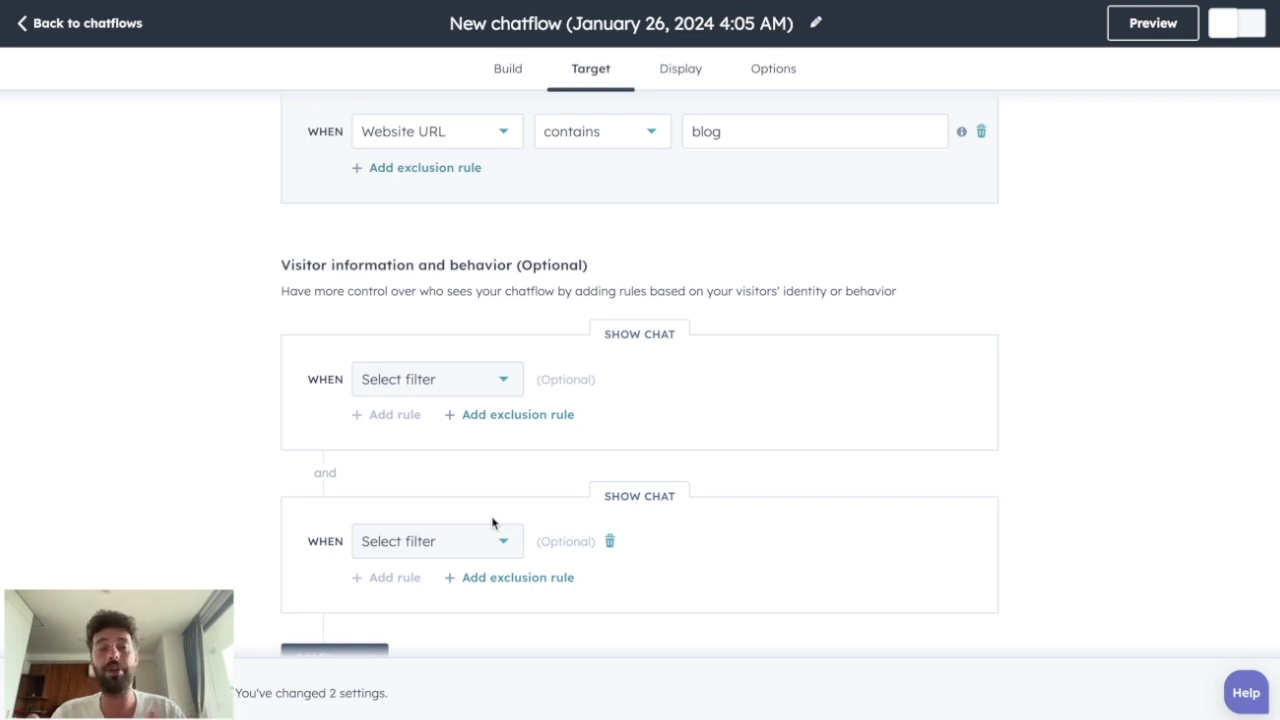
click(609, 541)
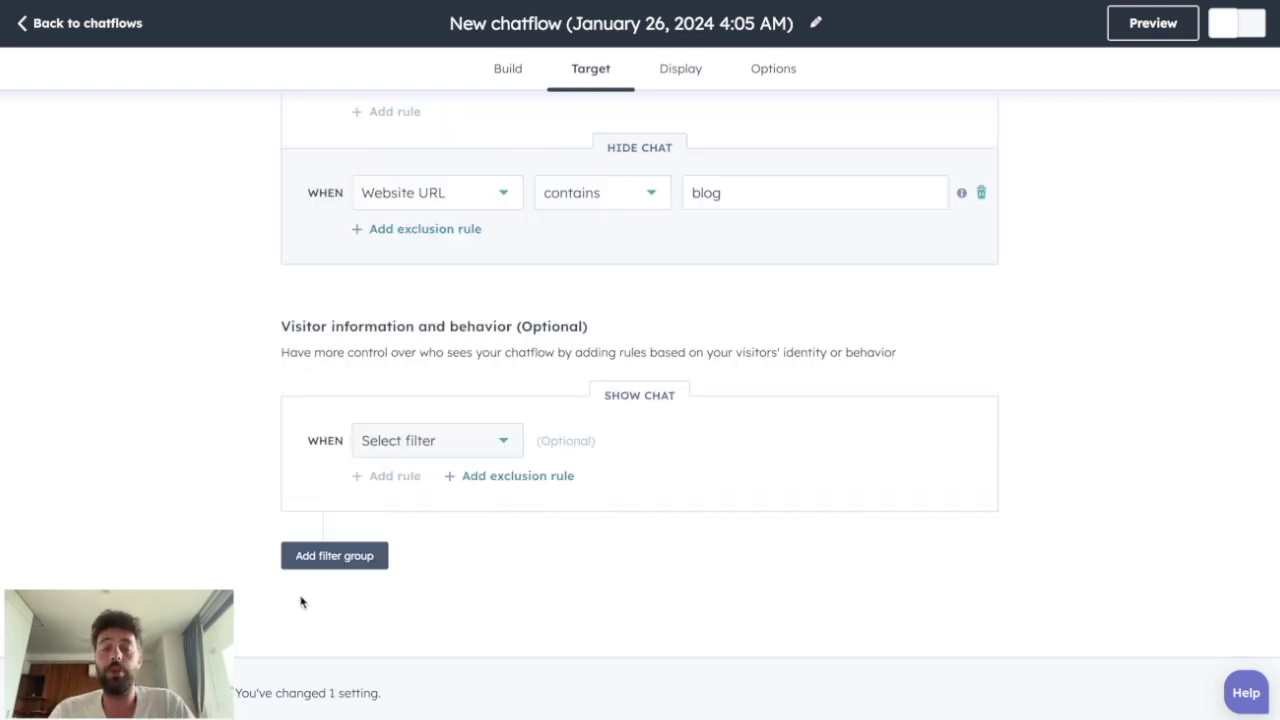
click(301, 567)
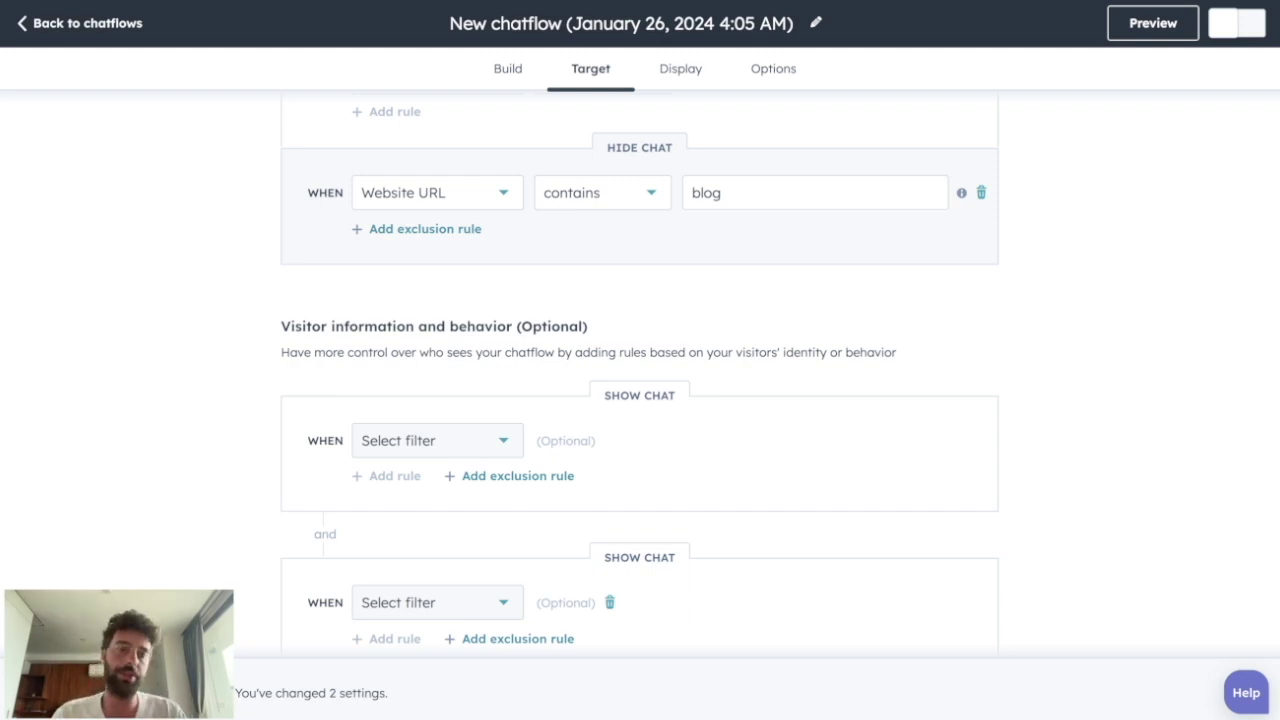
Add the sales1 and sales2 users to the chat heading on the Display tab.
click(681, 70)
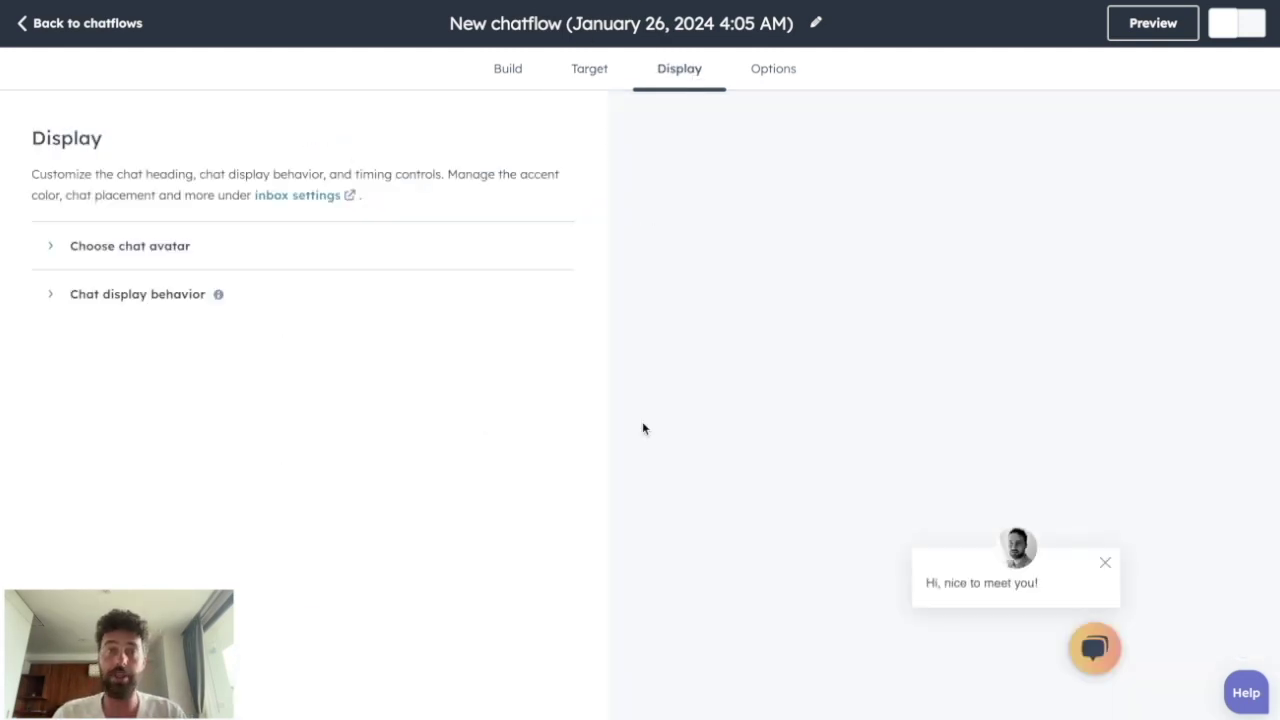
click(93, 243)
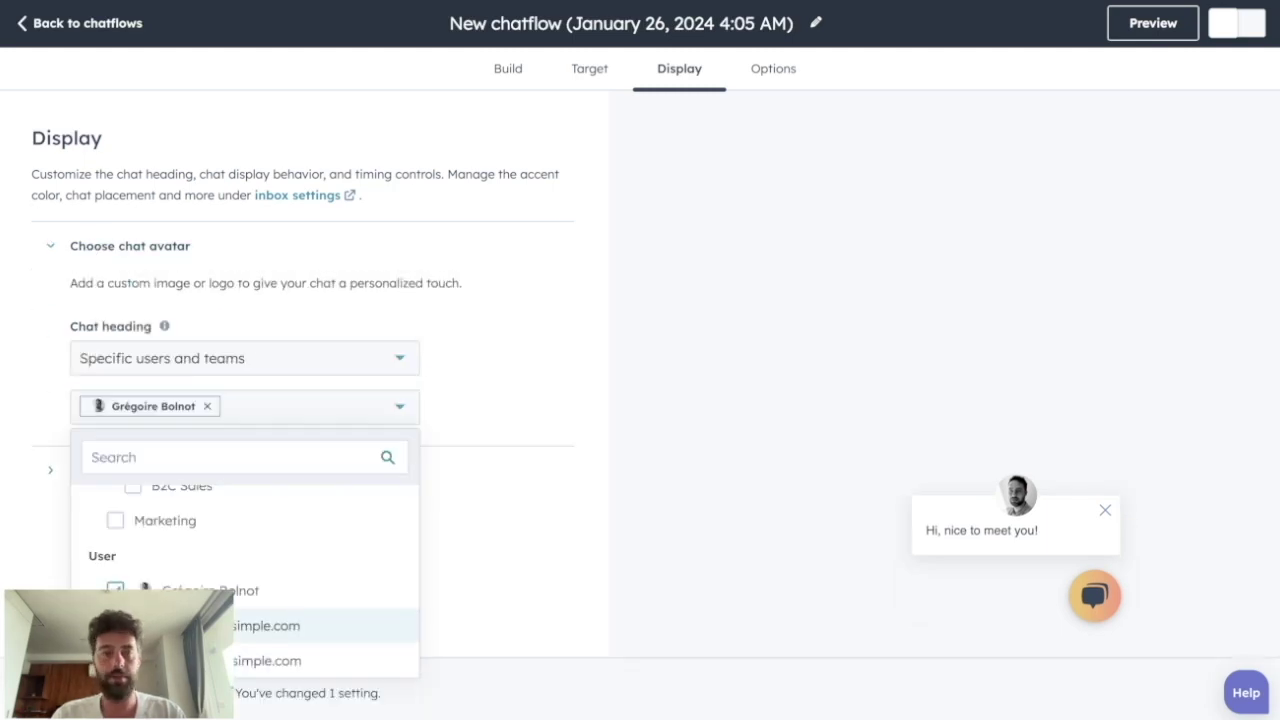
click(265, 660)
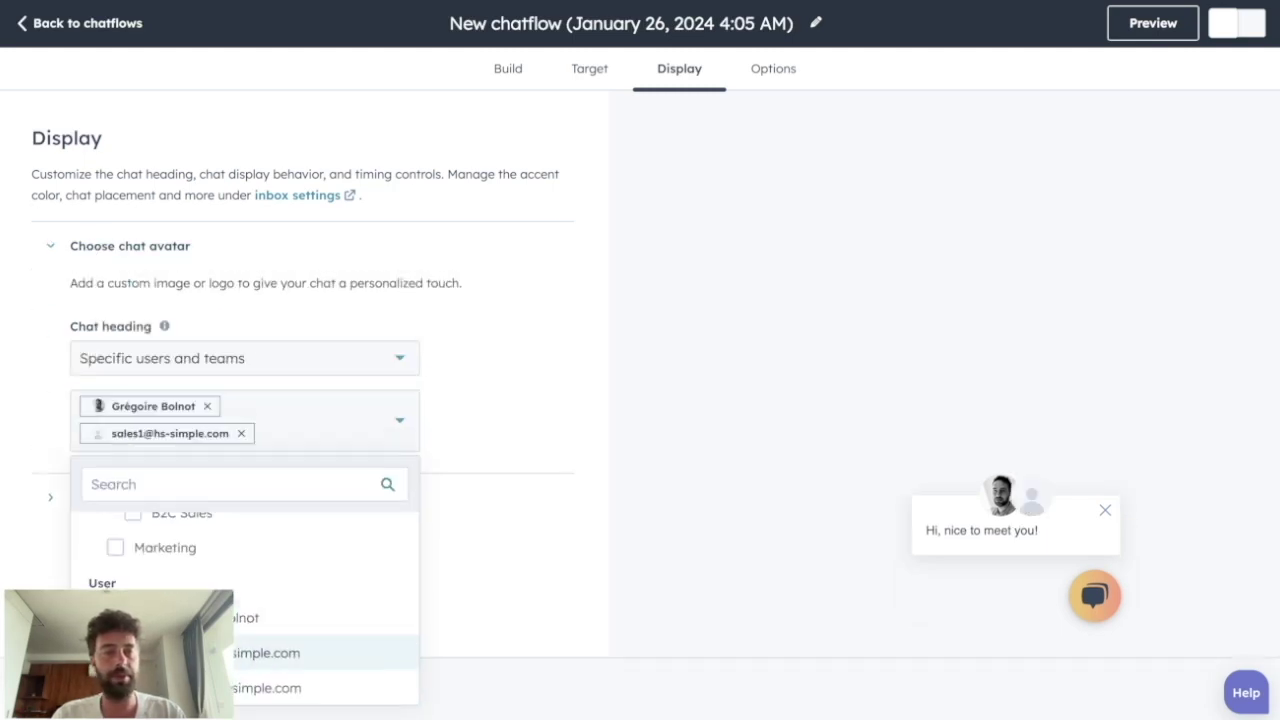
click(265, 688)
Review the chat display behavior settings.
click(134, 523)
scroll(135, 531, down, 3)
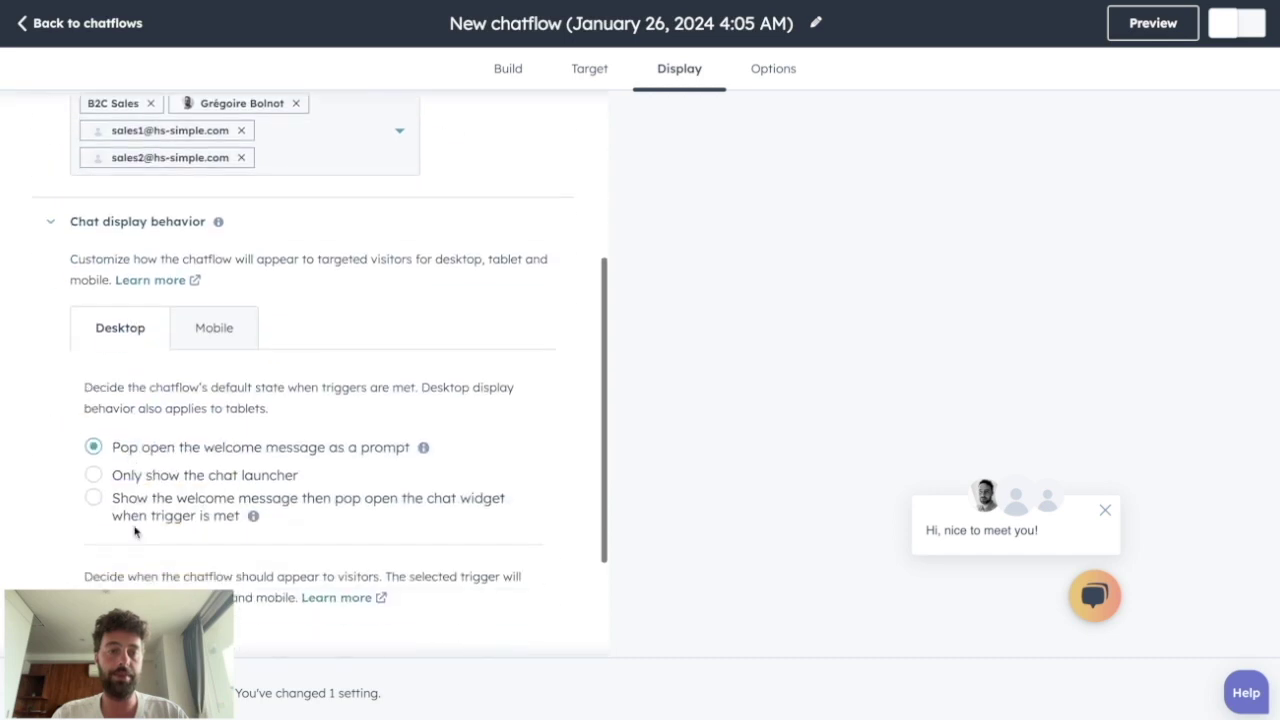
scroll(194, 446, down, 1)
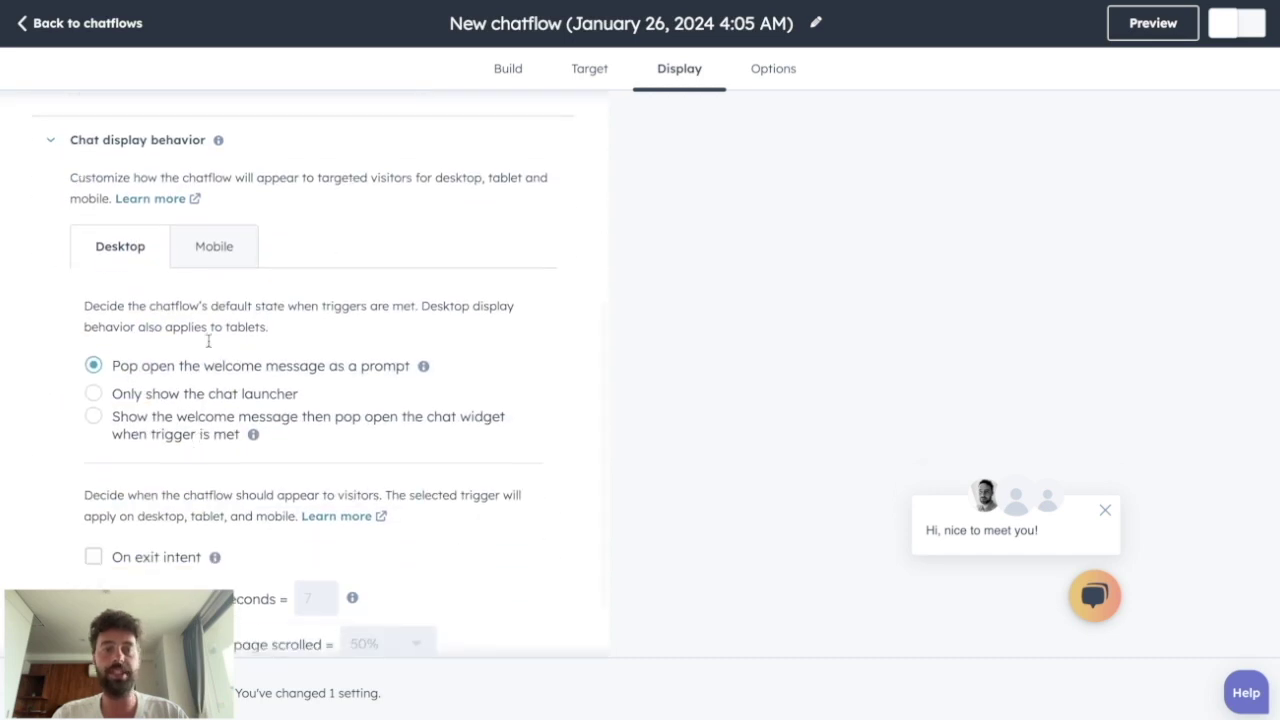
scroll(208, 460, down, 1)
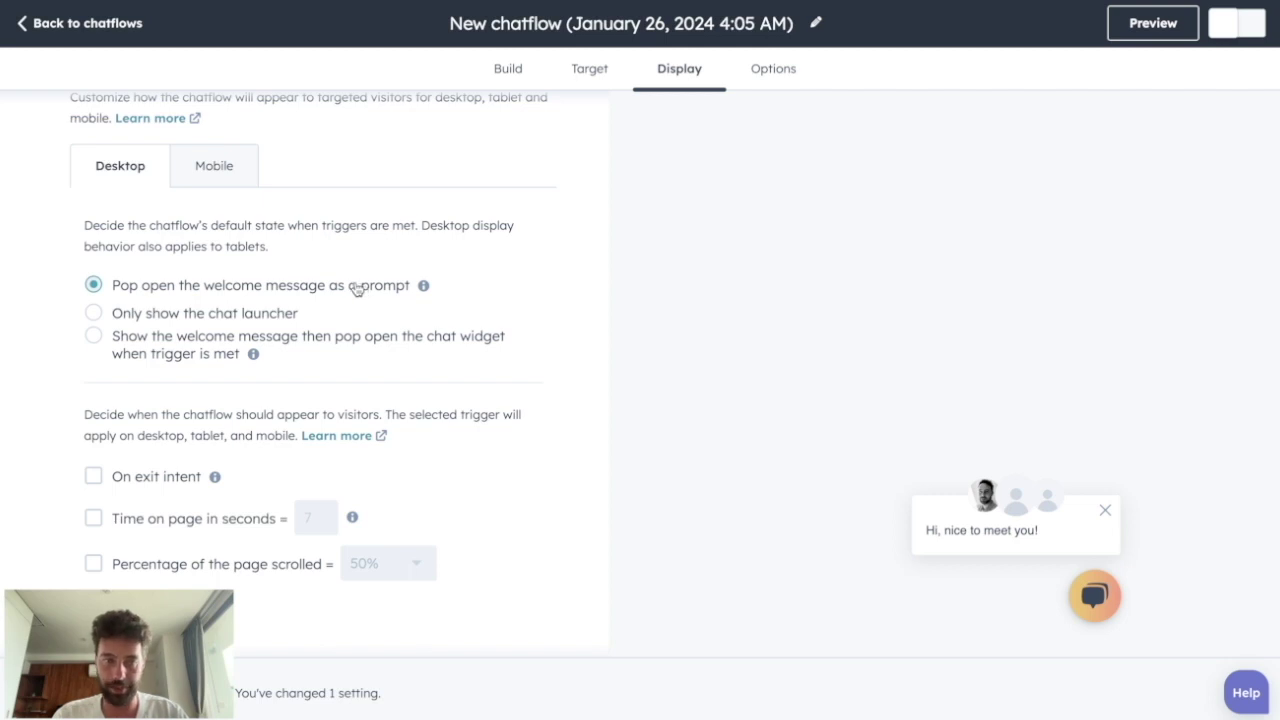
scroll(300, 350, down, 1)
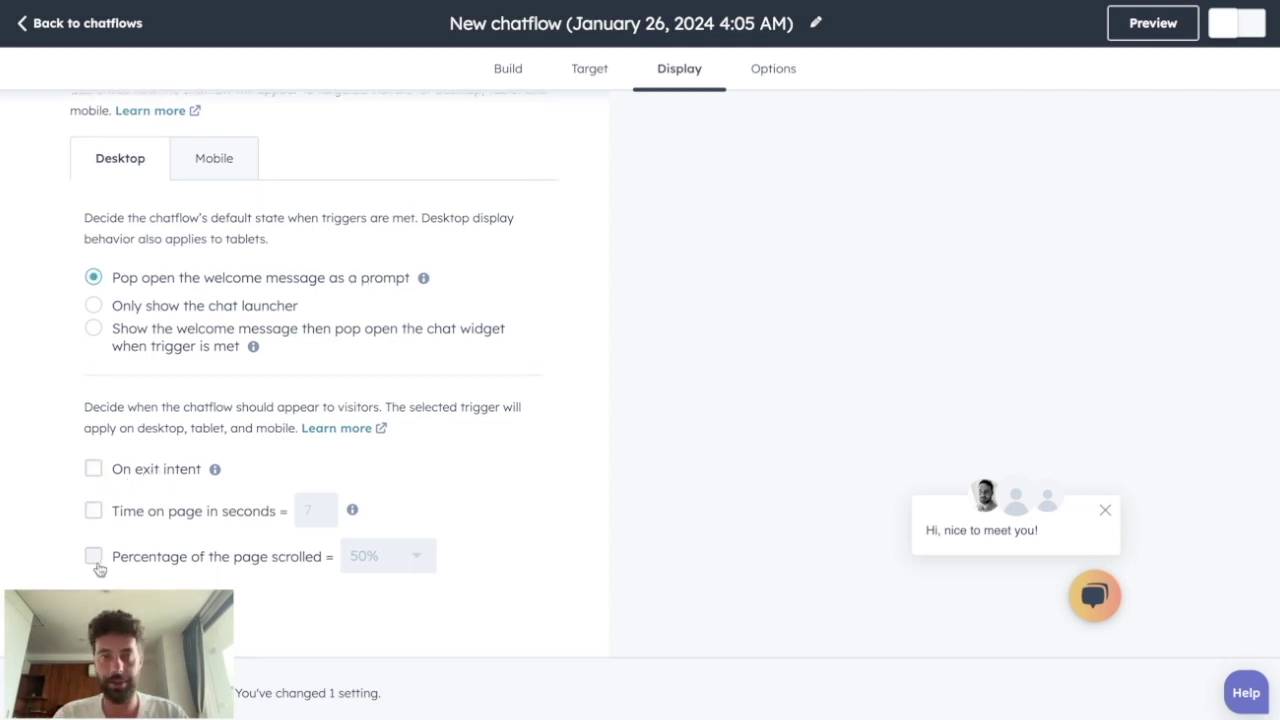
click(760, 68)
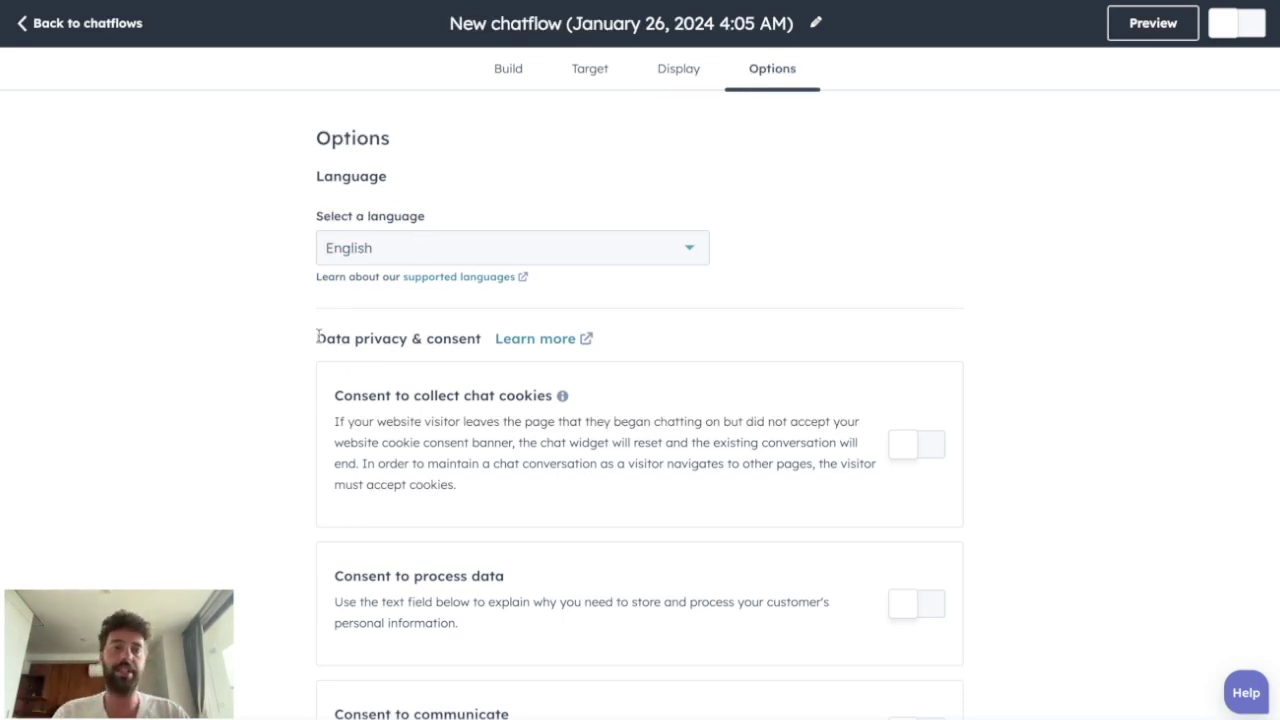
Review the Data privacy & consent and Marketing Contacts options, leaving them off.
drag(315, 338, 486, 339)
scroll(477, 525, down, 5)
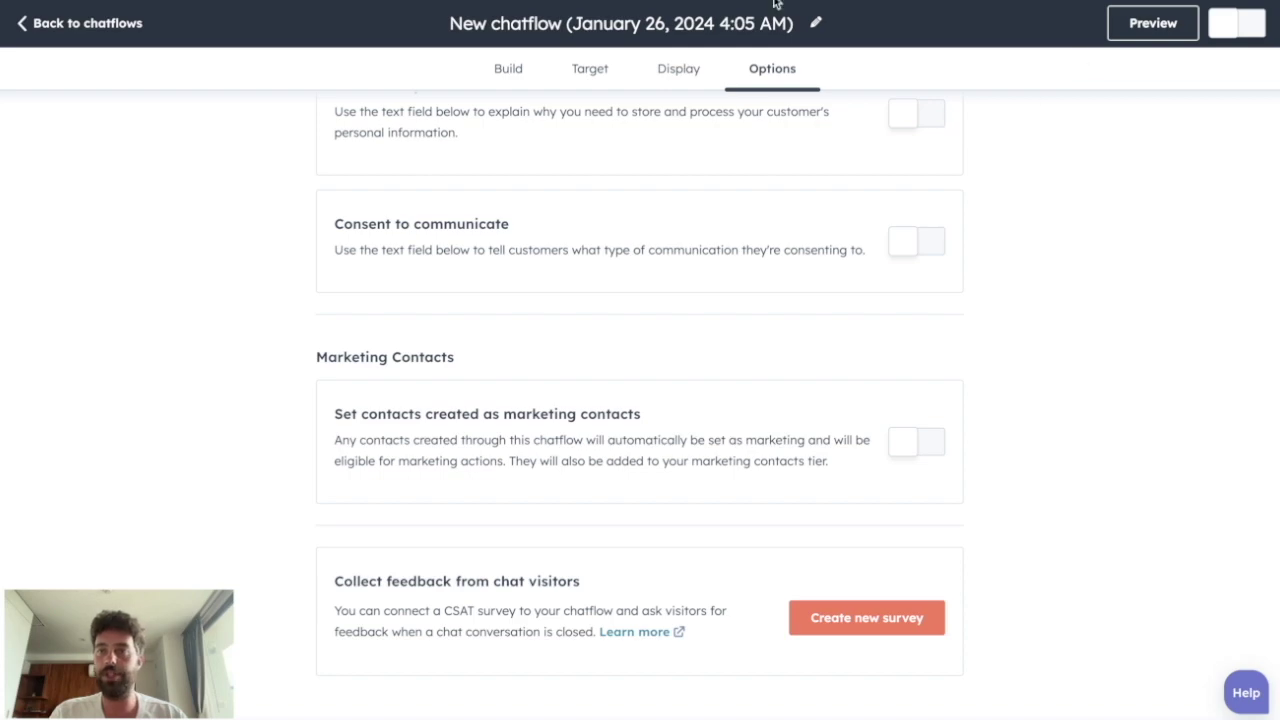
Rename the chatflow to "First Chat".
click(550, 18)
text(First Chat)
click(748, 90)
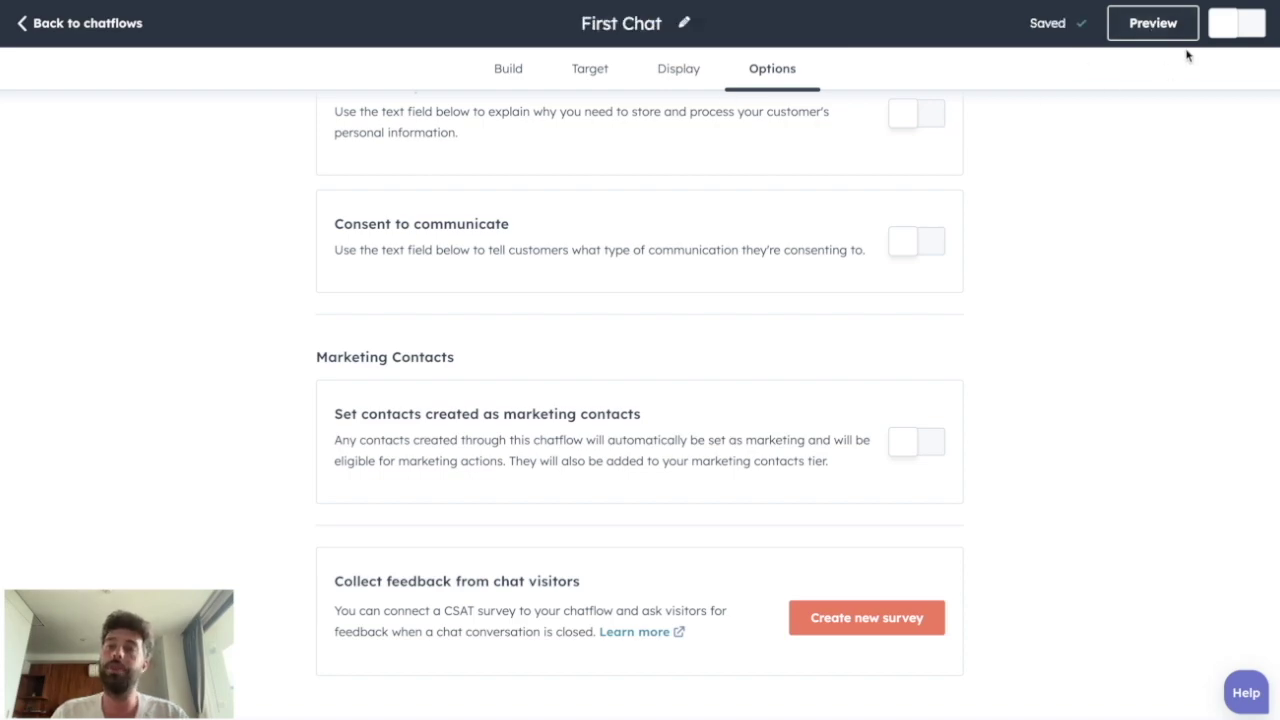
Preview the chatflow, close the preview, and switch the chatflow on.
click(1175, 33)
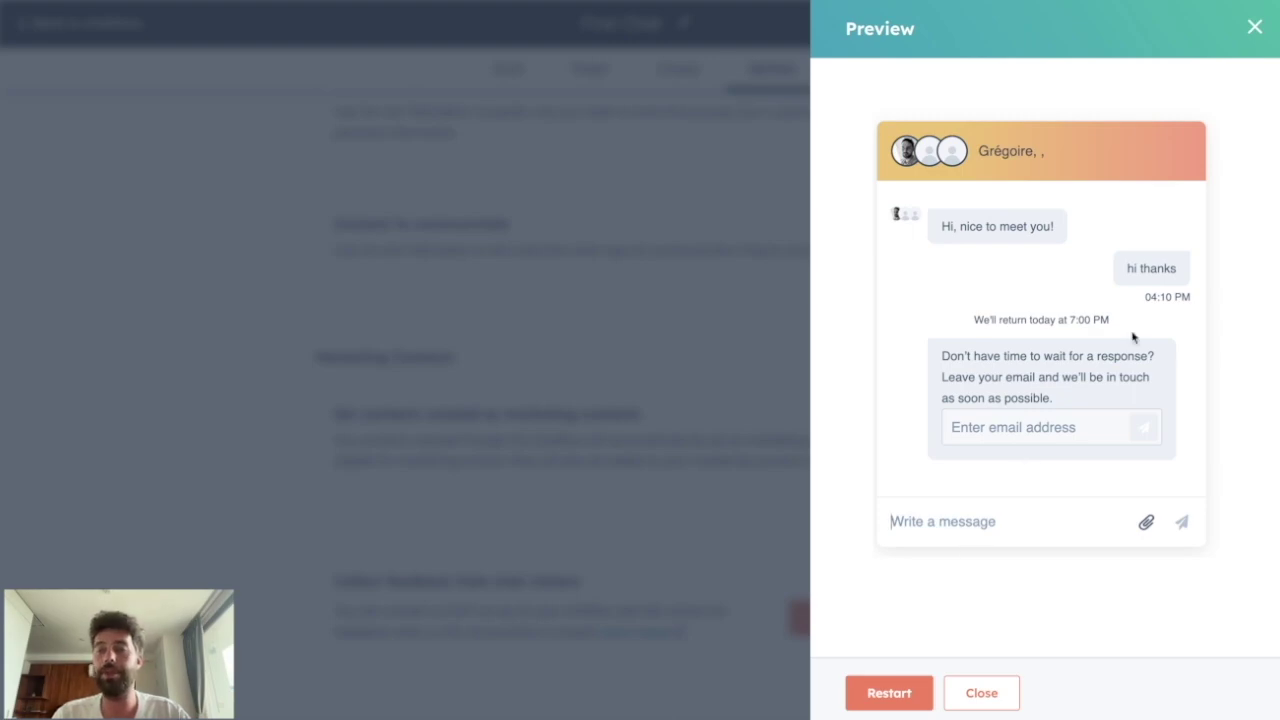
click(981, 700)
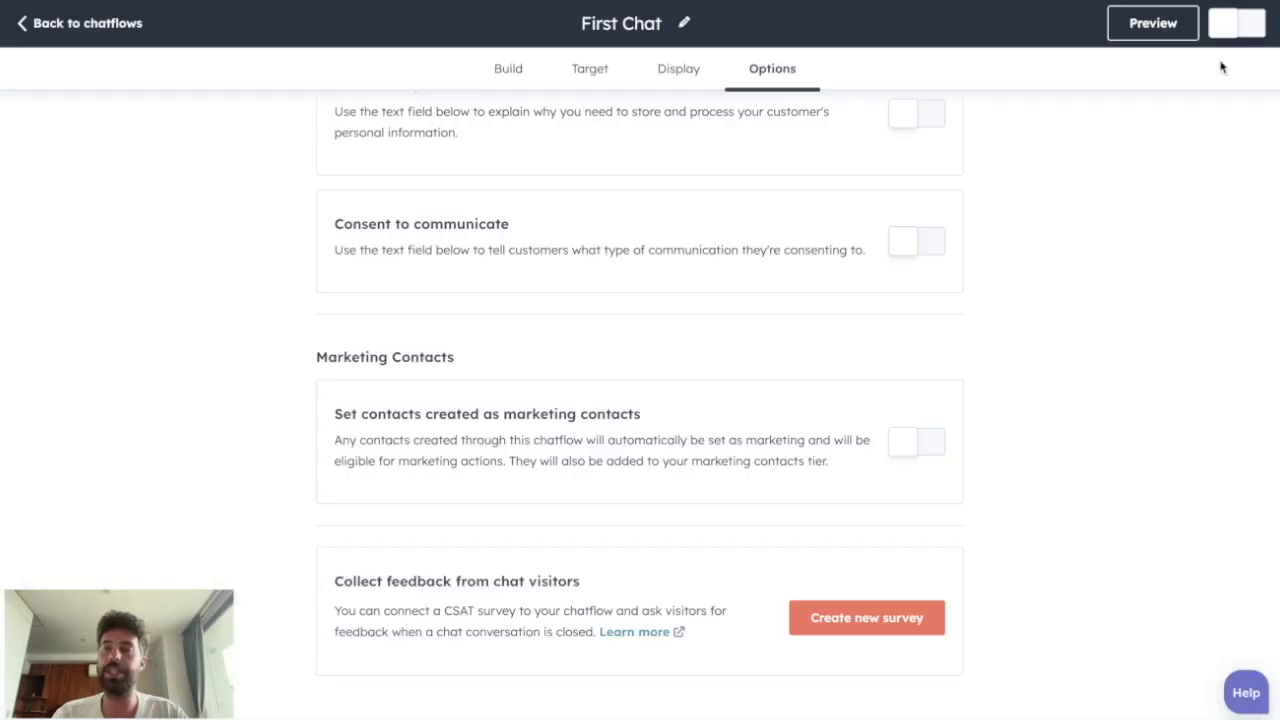
click(1232, 21)
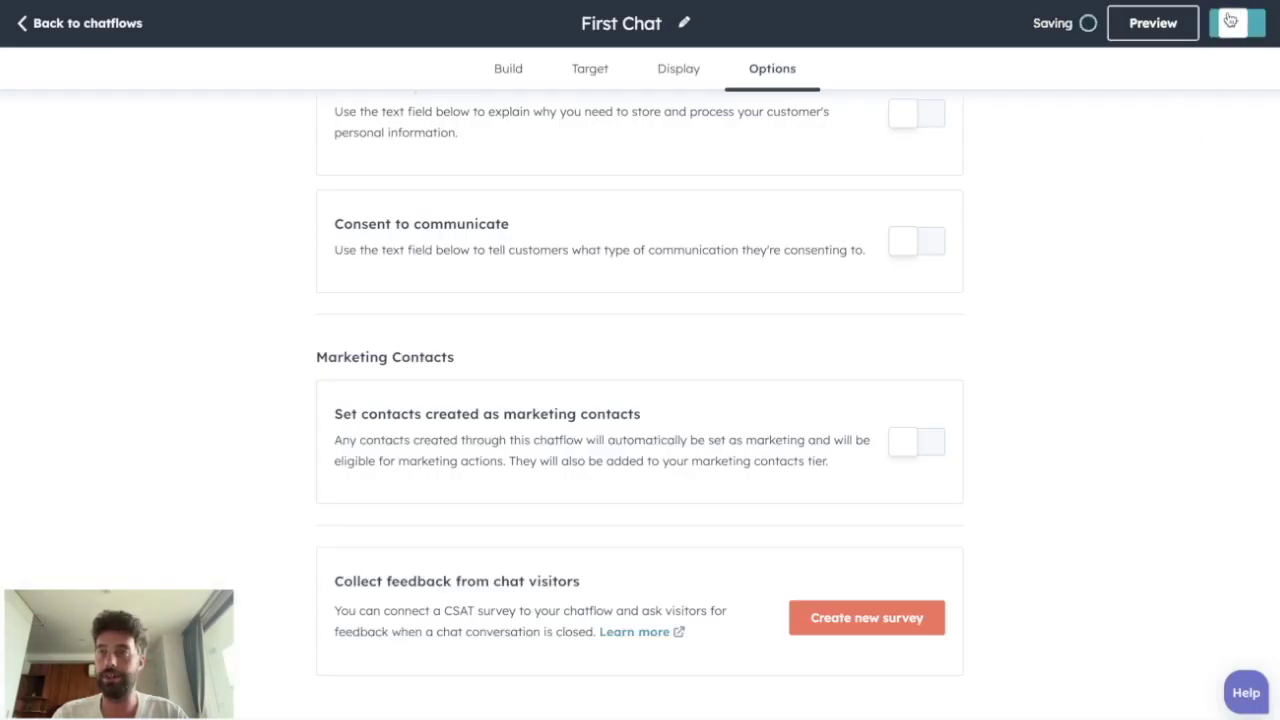
click(124, 29)
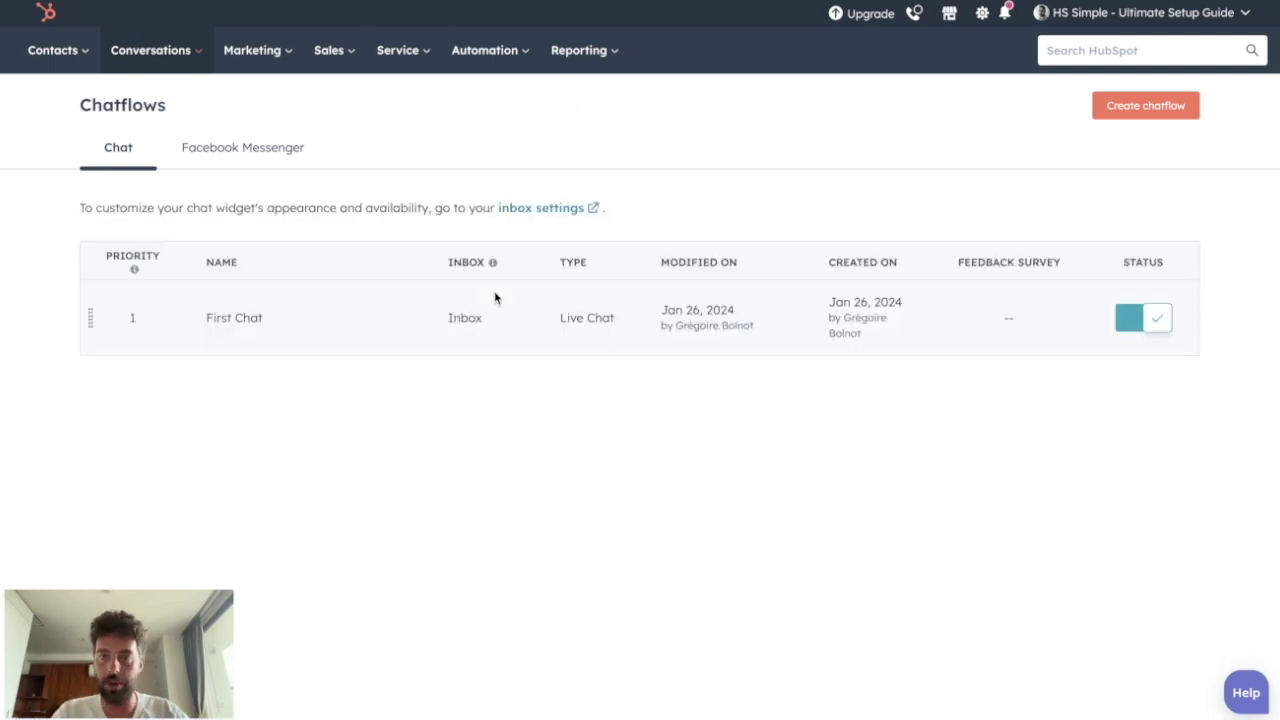
Start another website chatflow and scroll the template list down to the Bots options.
click(1145, 105)
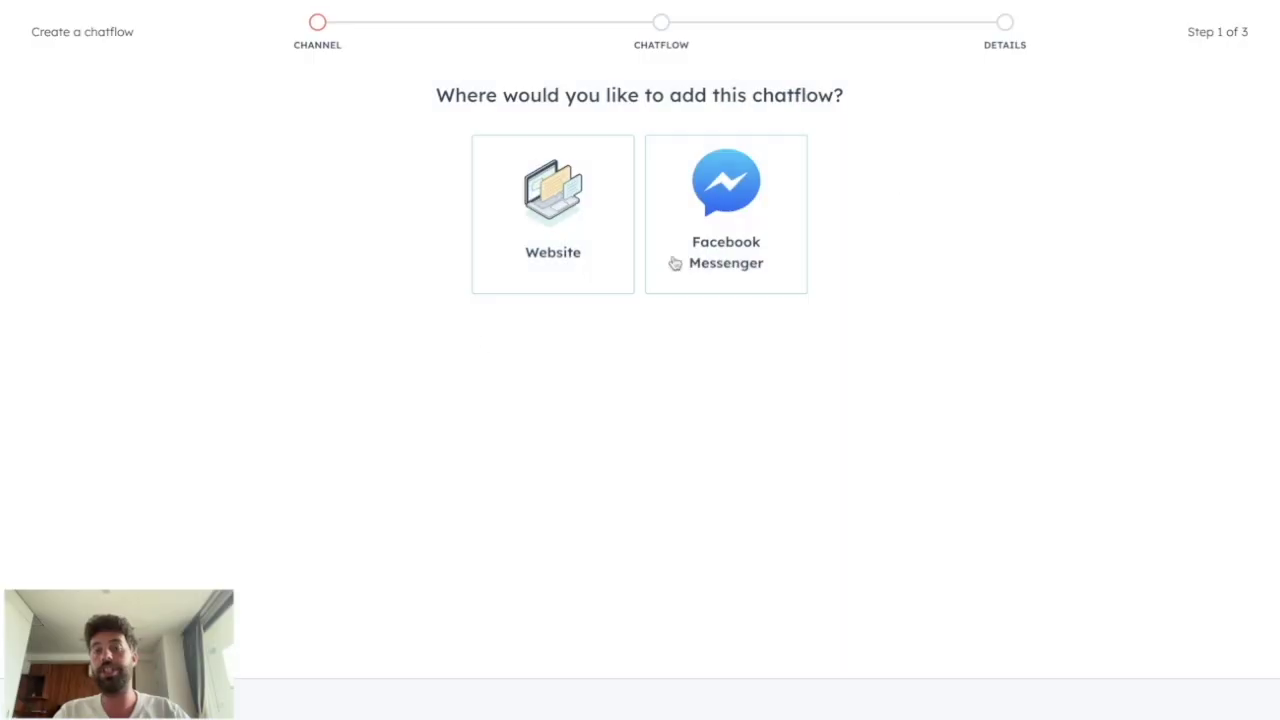
click(557, 254)
scroll(269, 461, down, 3)
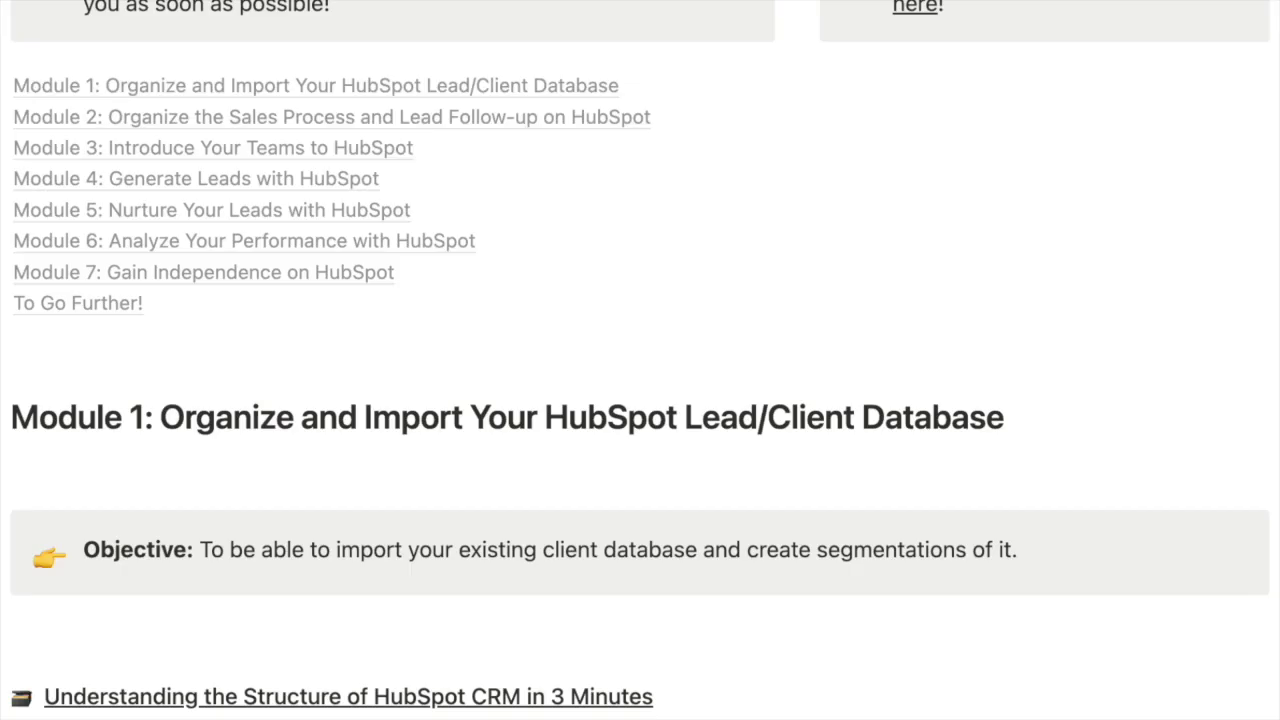
Scroll through the HubSpot course modules in the Notion document.
scroll(640, 360, down, 3)
scroll(640, 360, down, 6)
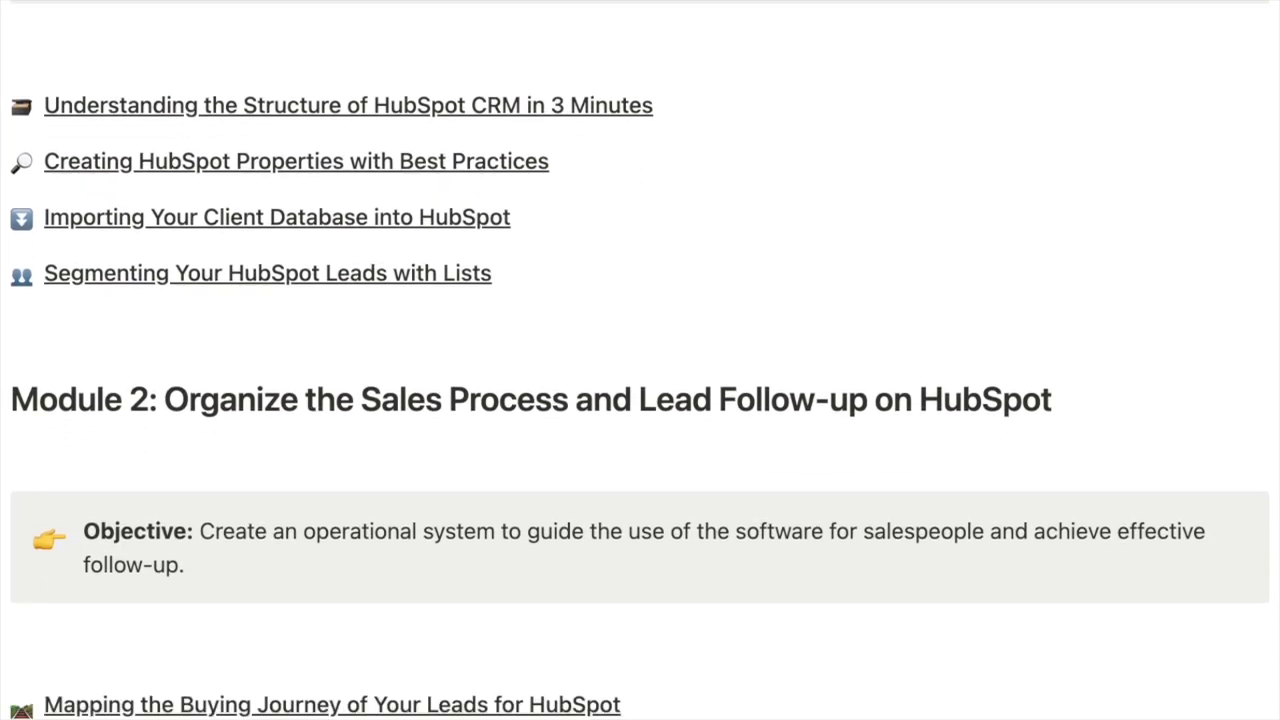
scroll(640, 360, down, 6)
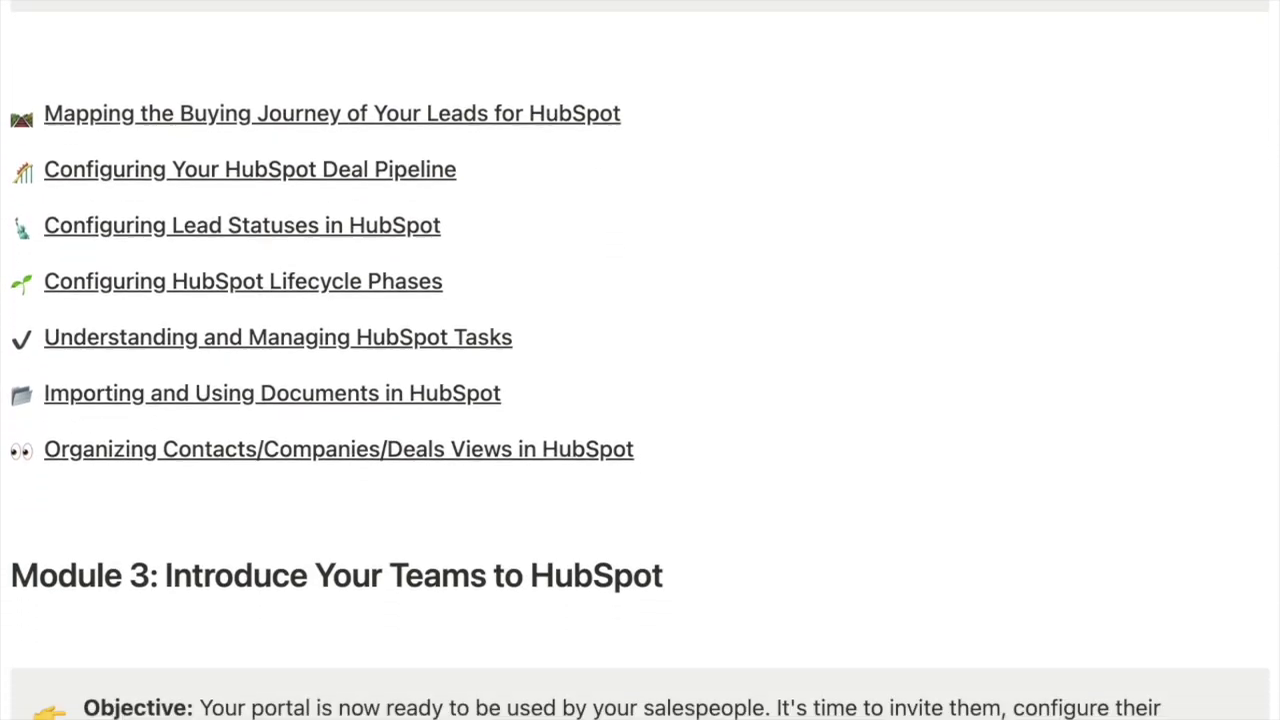
scroll(640, 360, down, 6)
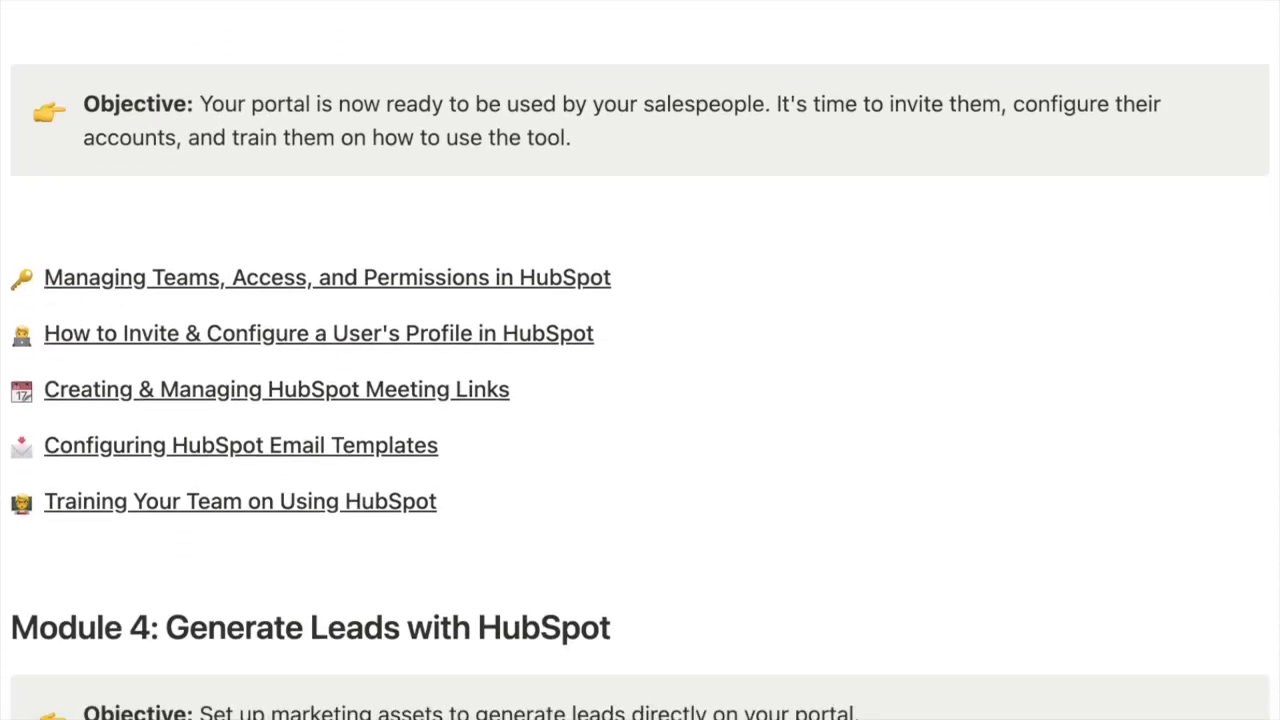
scroll(640, 360, down, 6)
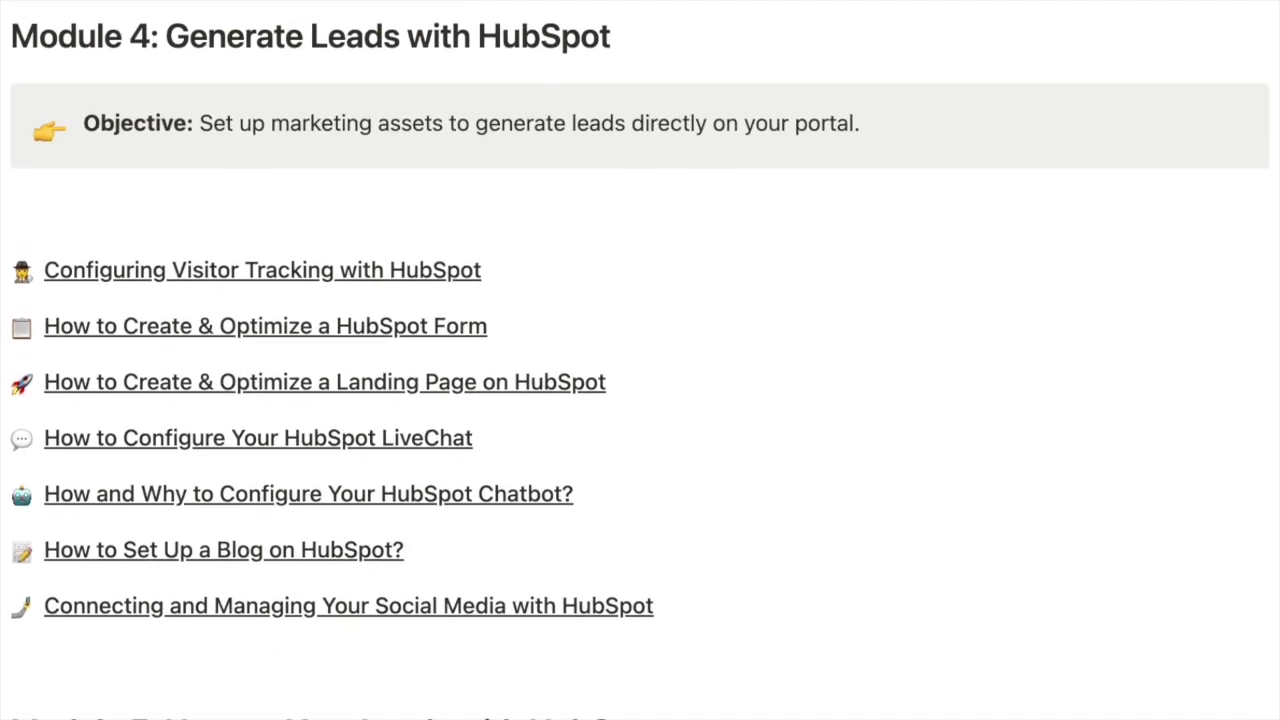
scroll(640, 360, down, 6)
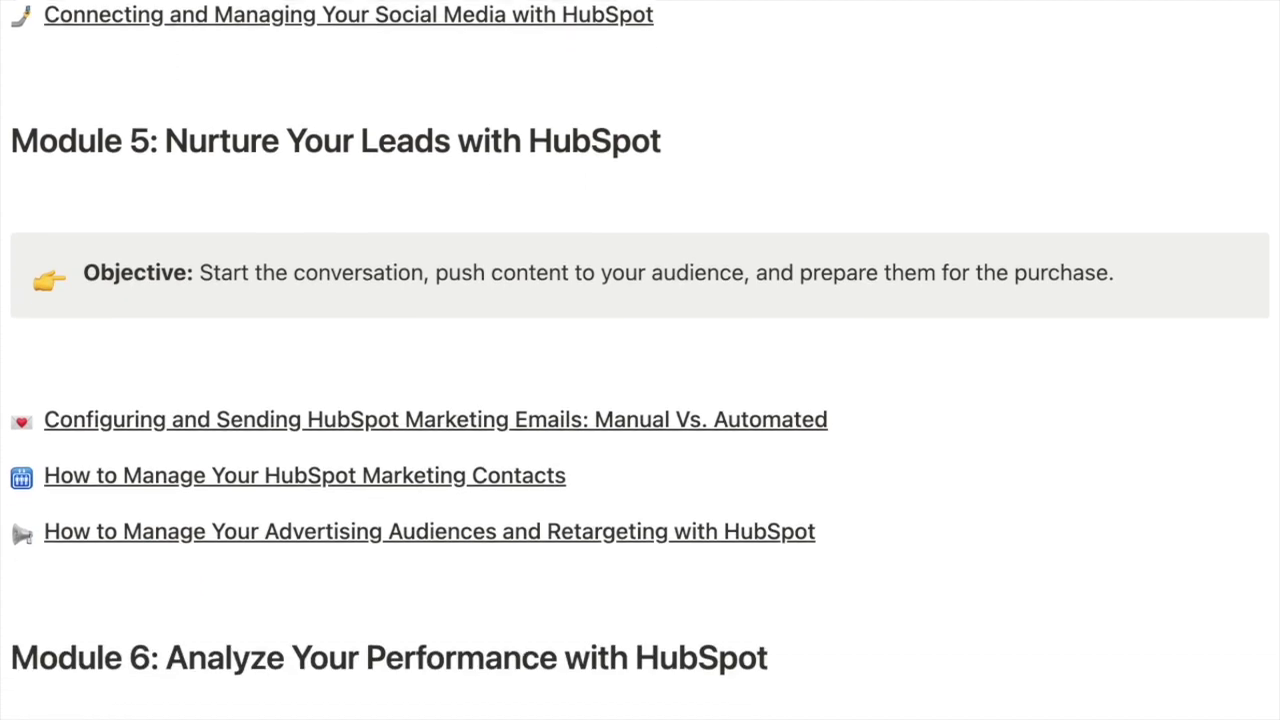
scroll(640, 360, down, 6)
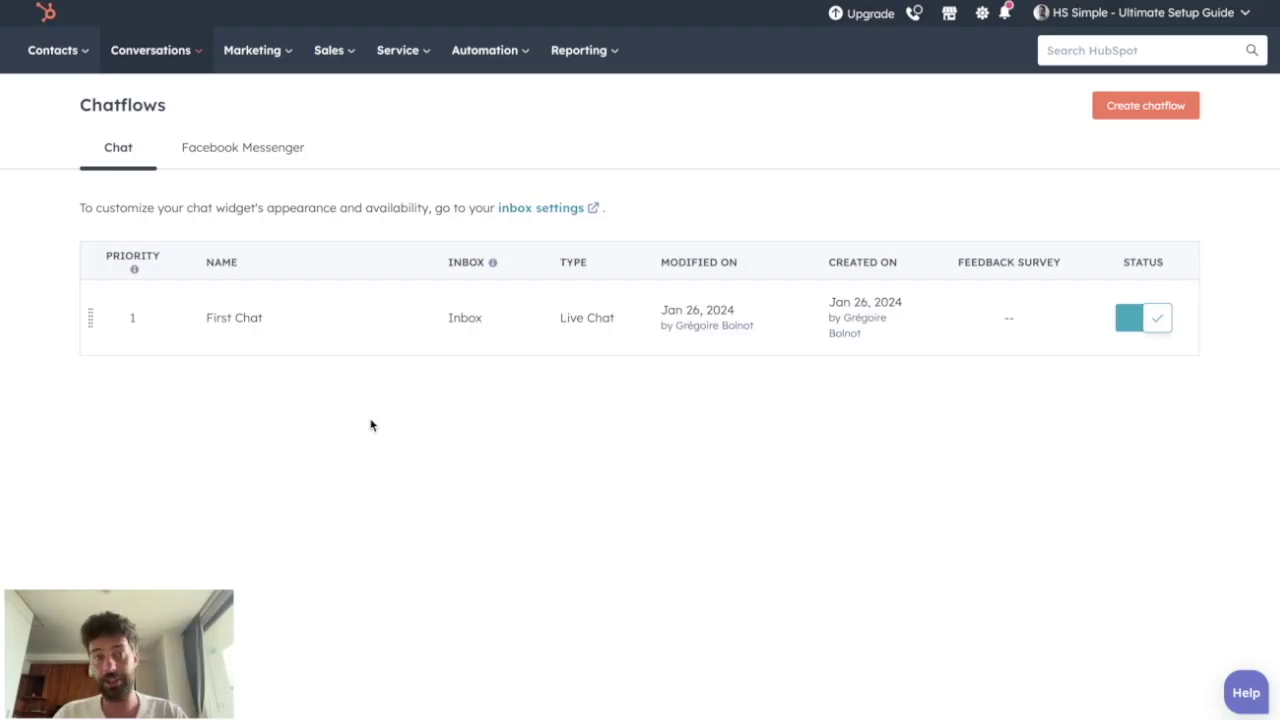
Open the Conversations inbox and mark yourself available for chats.
mouse_move(145, 60)
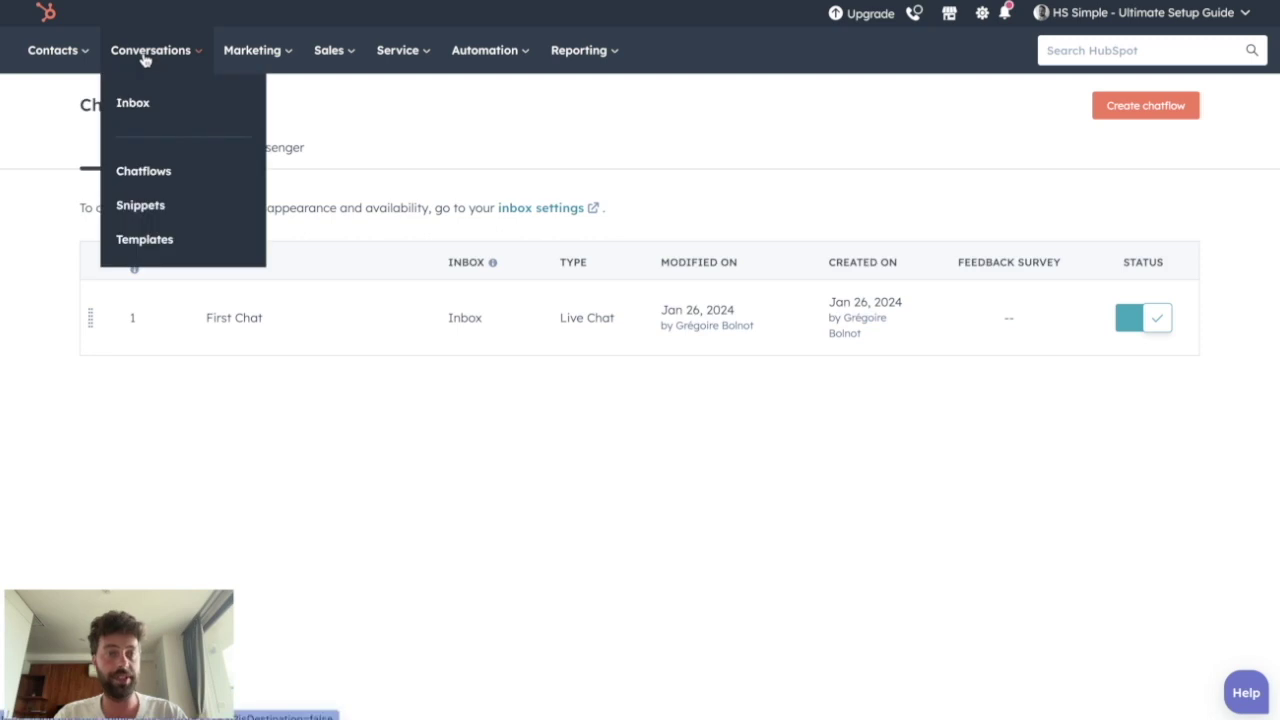
click(147, 101)
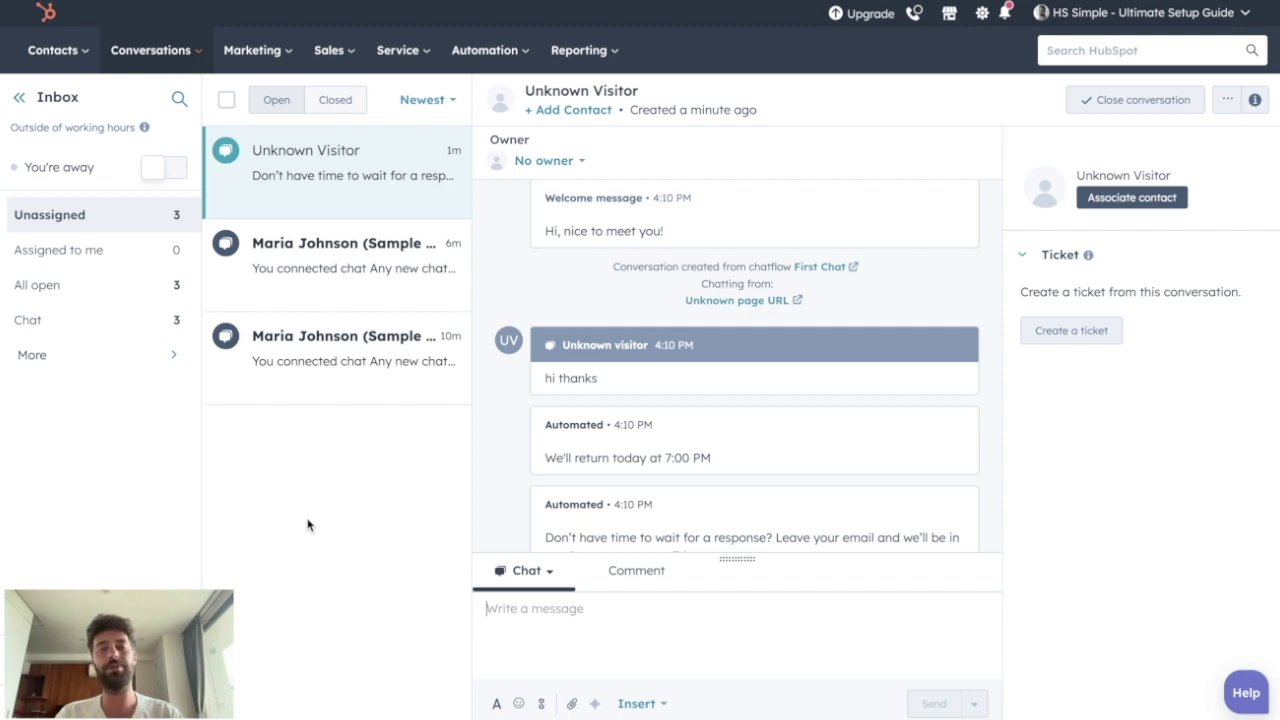
click(153, 170)
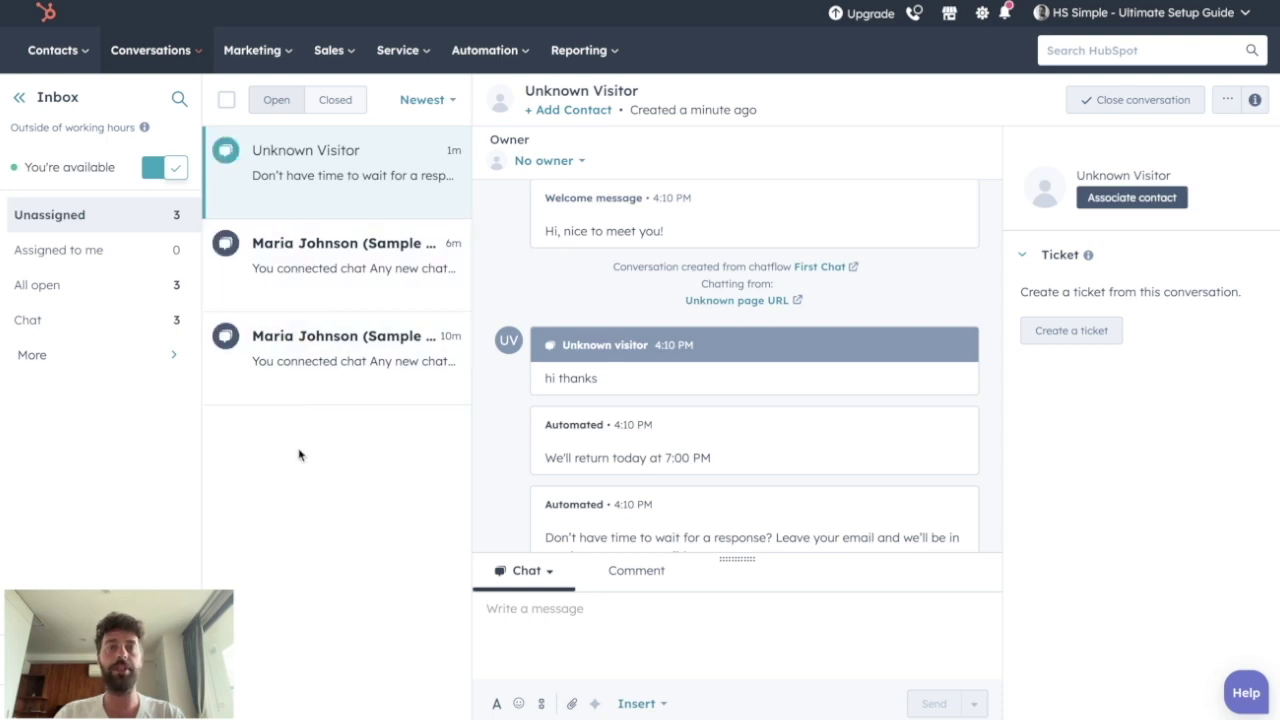
Browse the Closed, Assigned to me, All open and Chat views, ending on Unassigned.
click(338, 101)
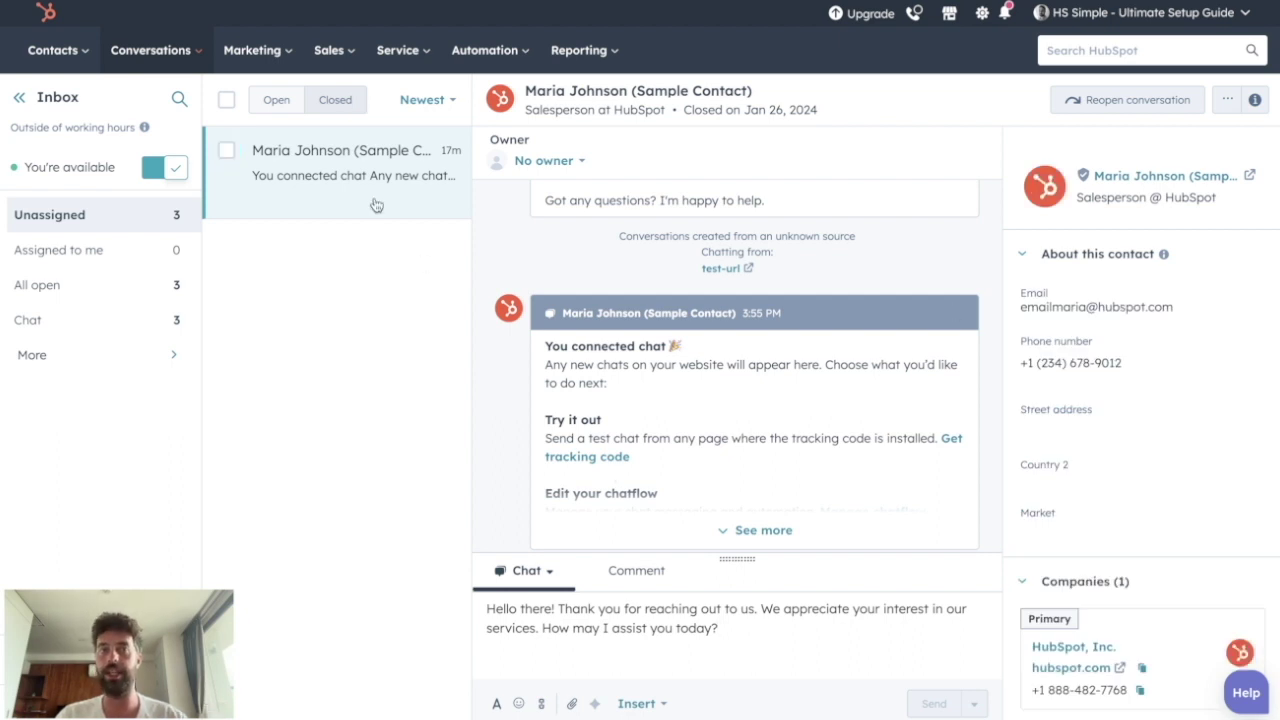
click(276, 100)
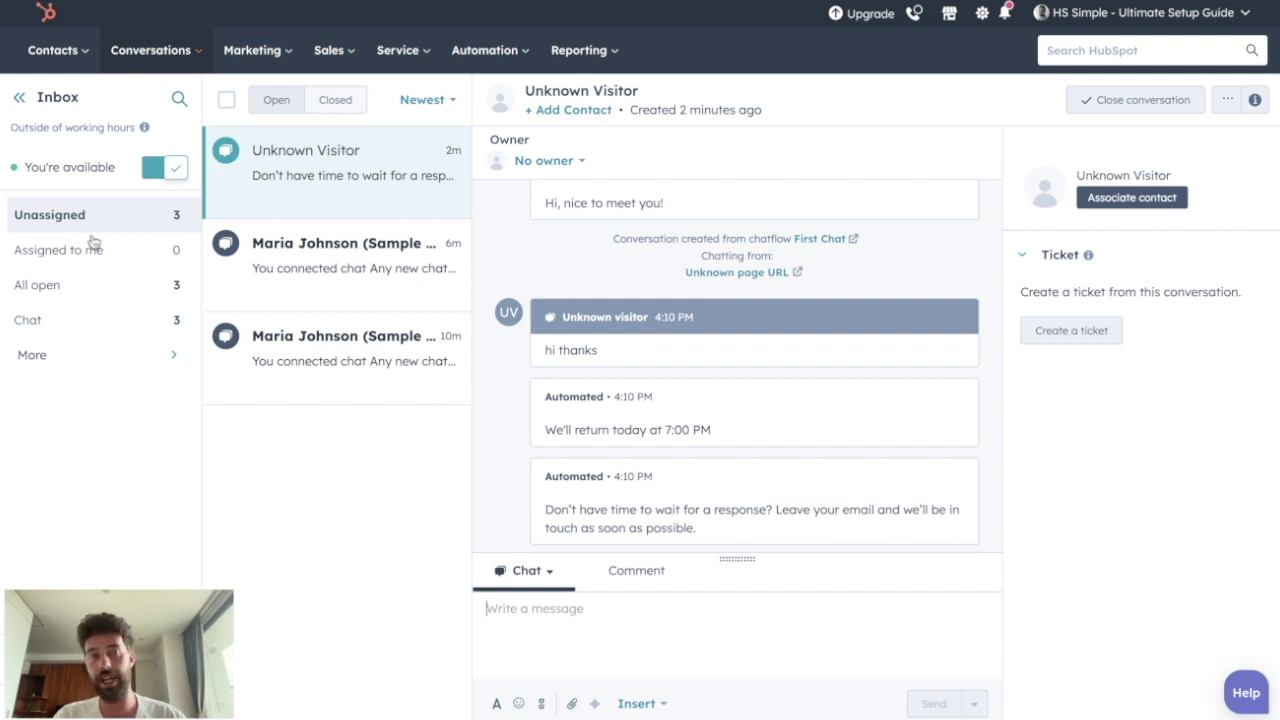
click(57, 252)
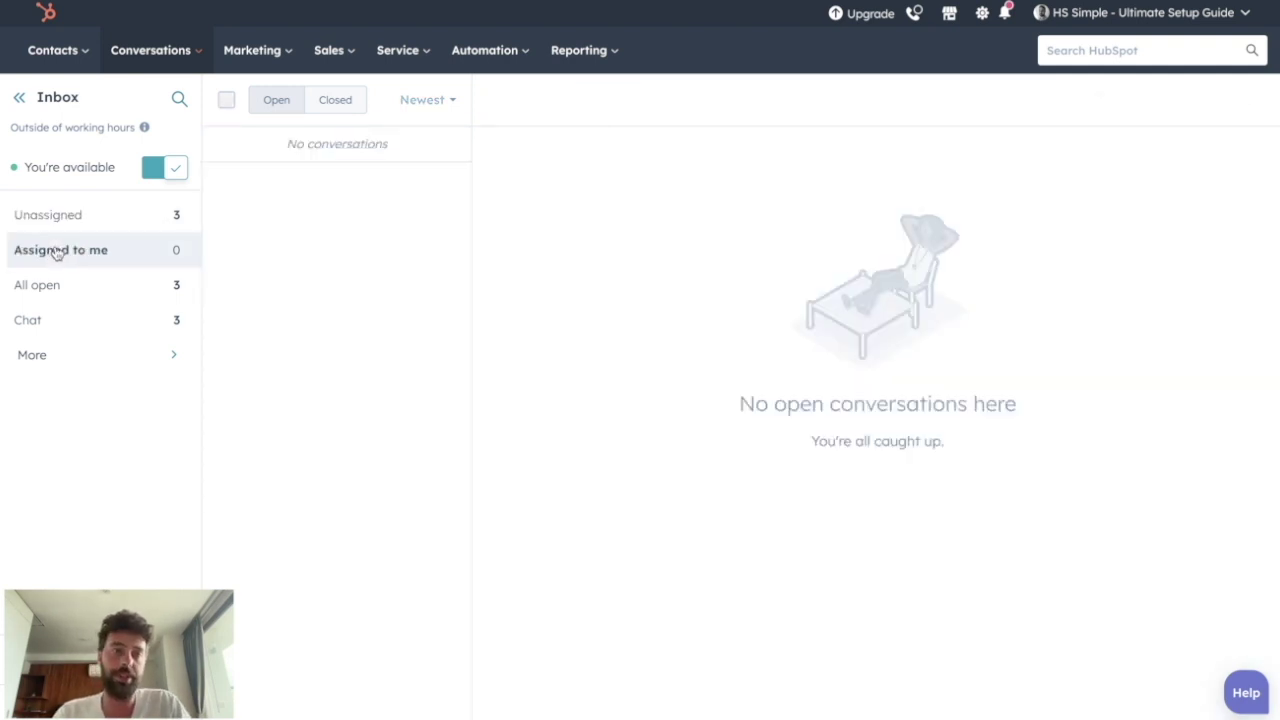
click(42, 287)
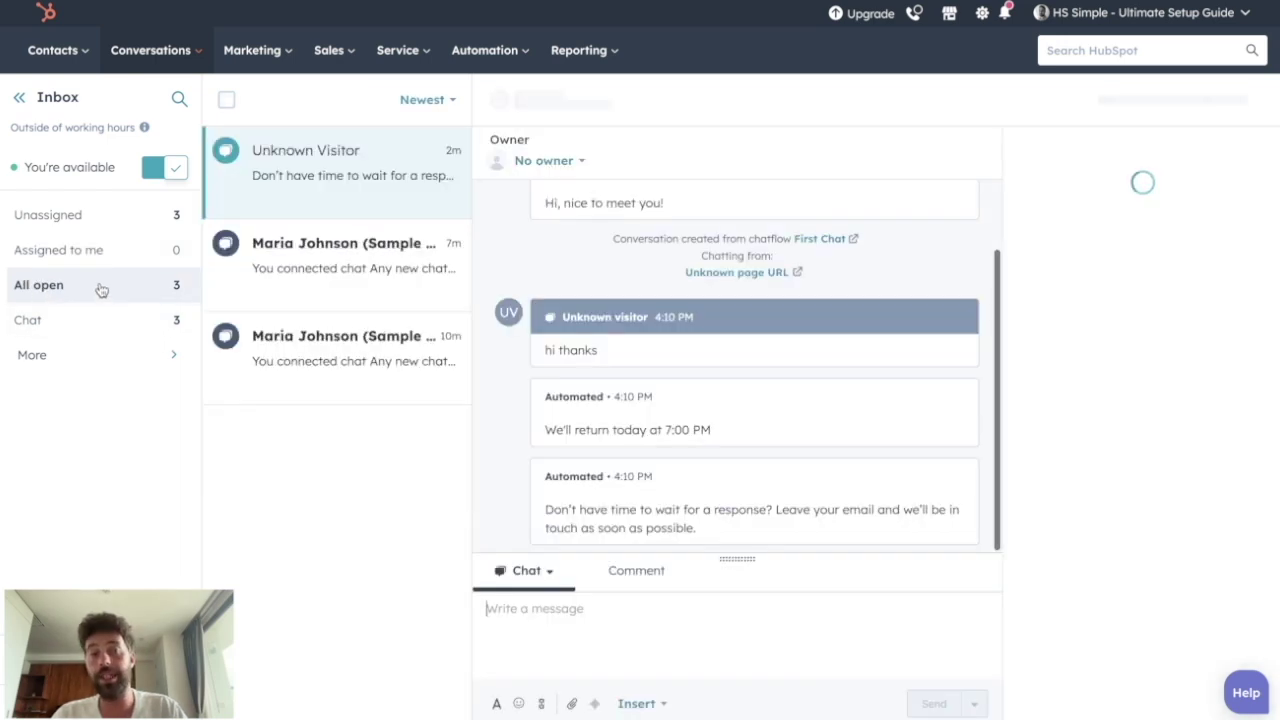
click(74, 331)
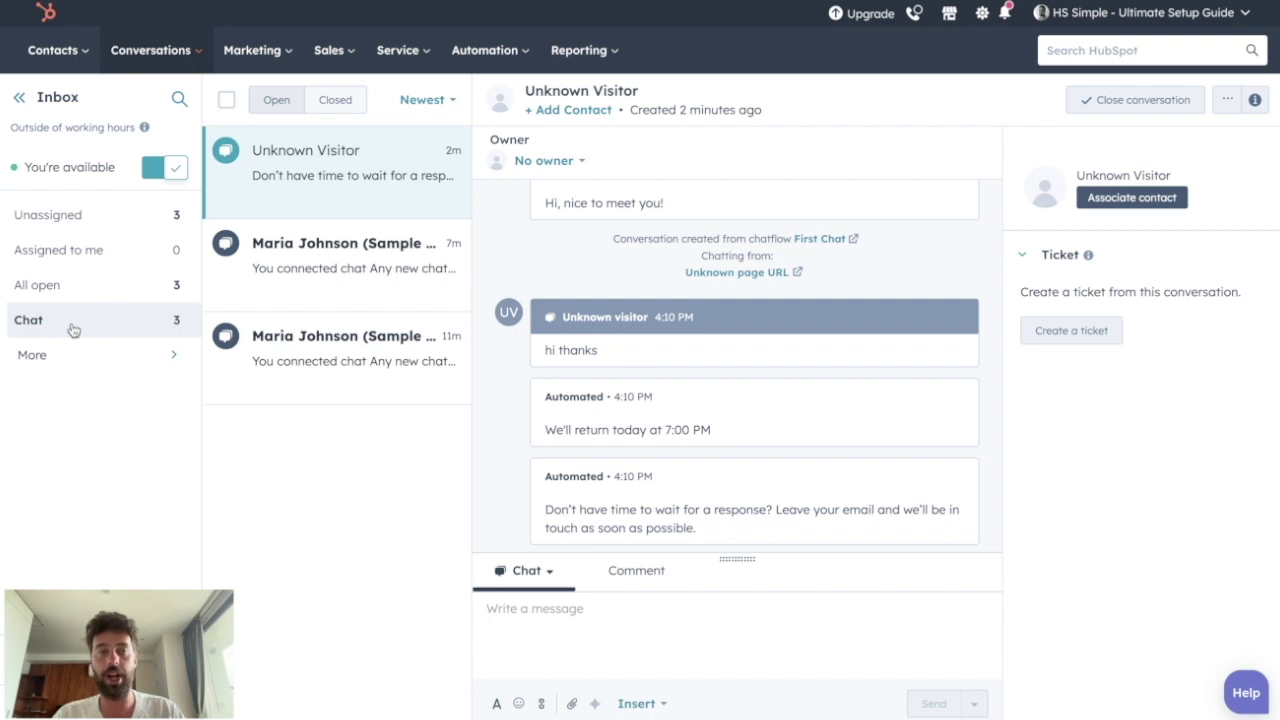
click(64, 220)
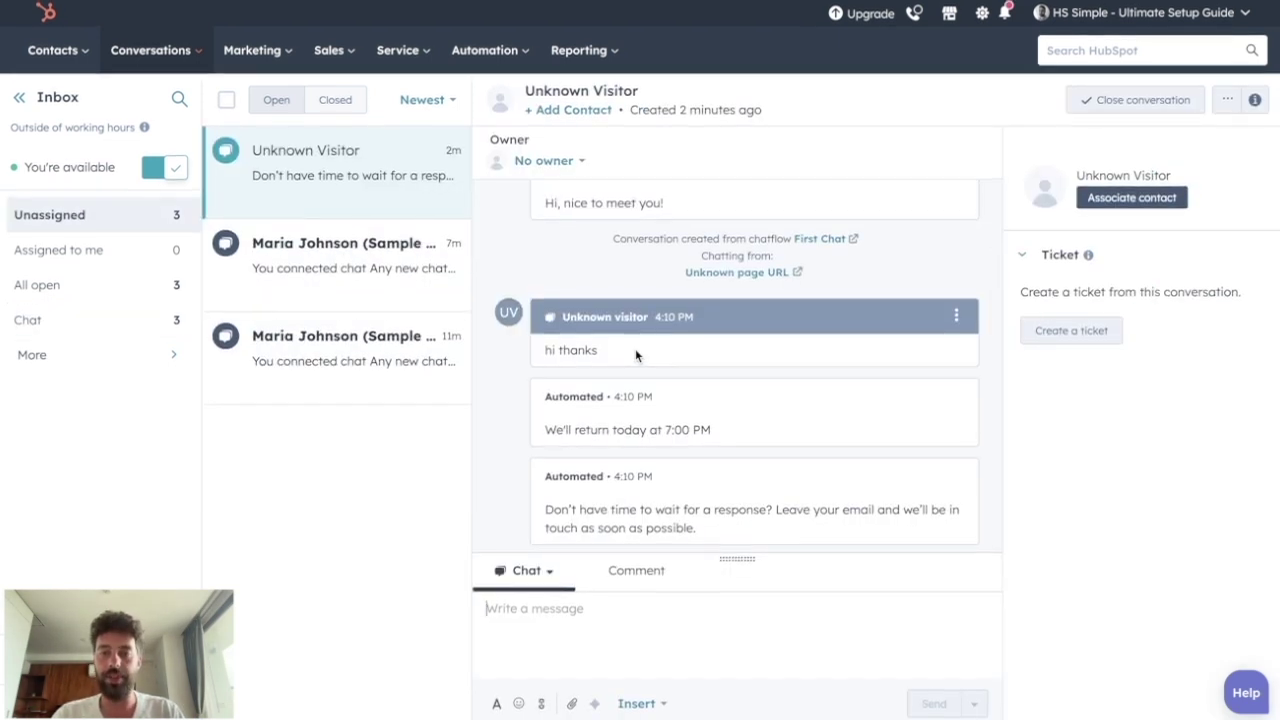
Send the Unknown Visitor a greeting introducing yourself by name.
click(589, 620)
text(hio)
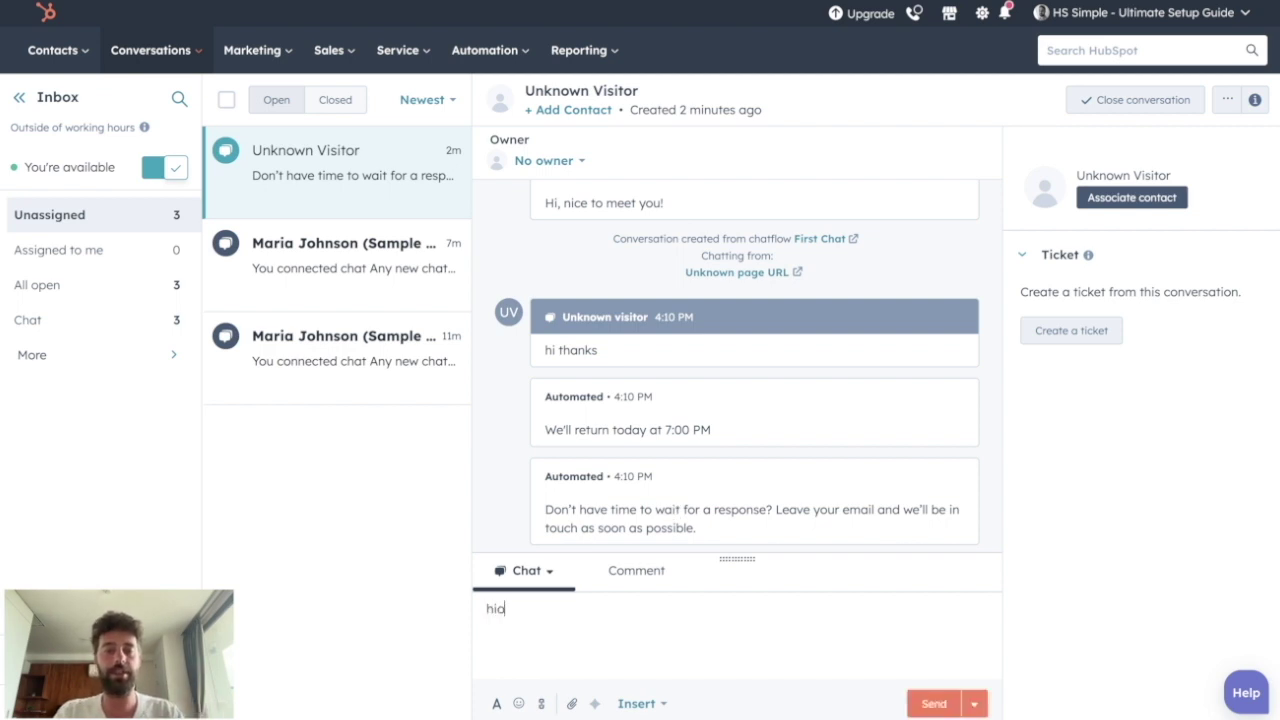
text(ice t)
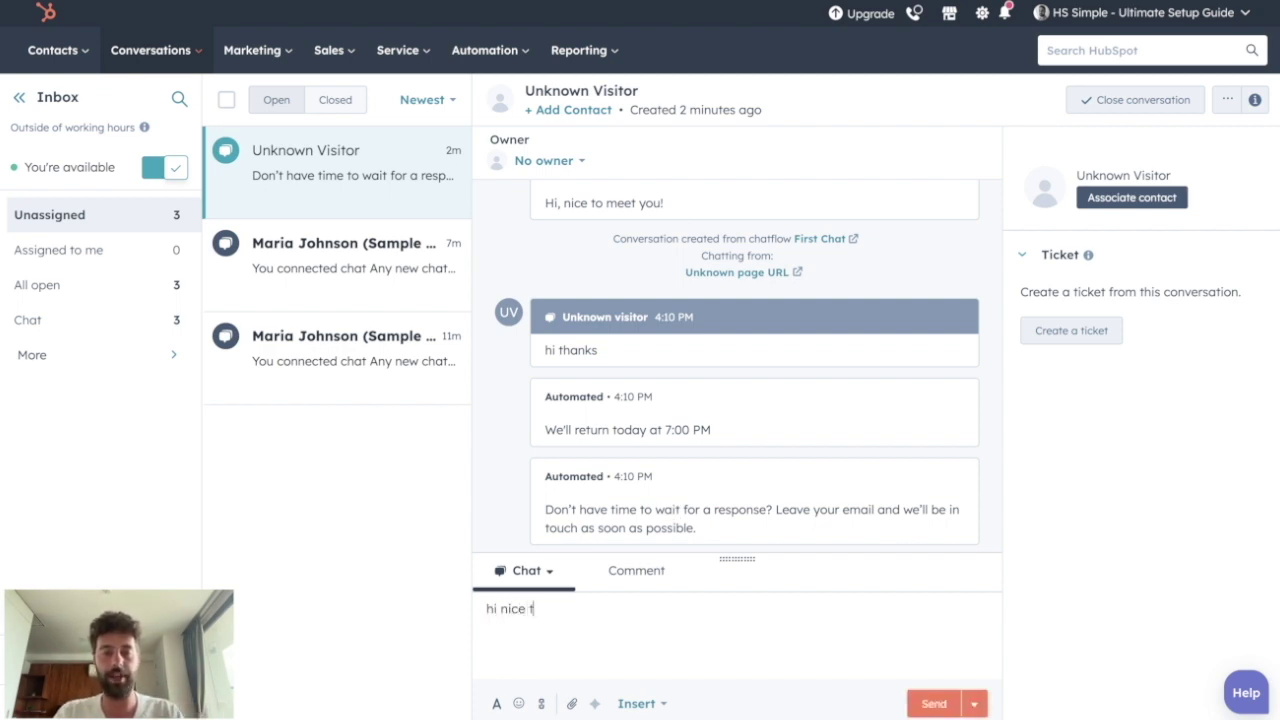
text(o meet you I am Greg)
key(Return)
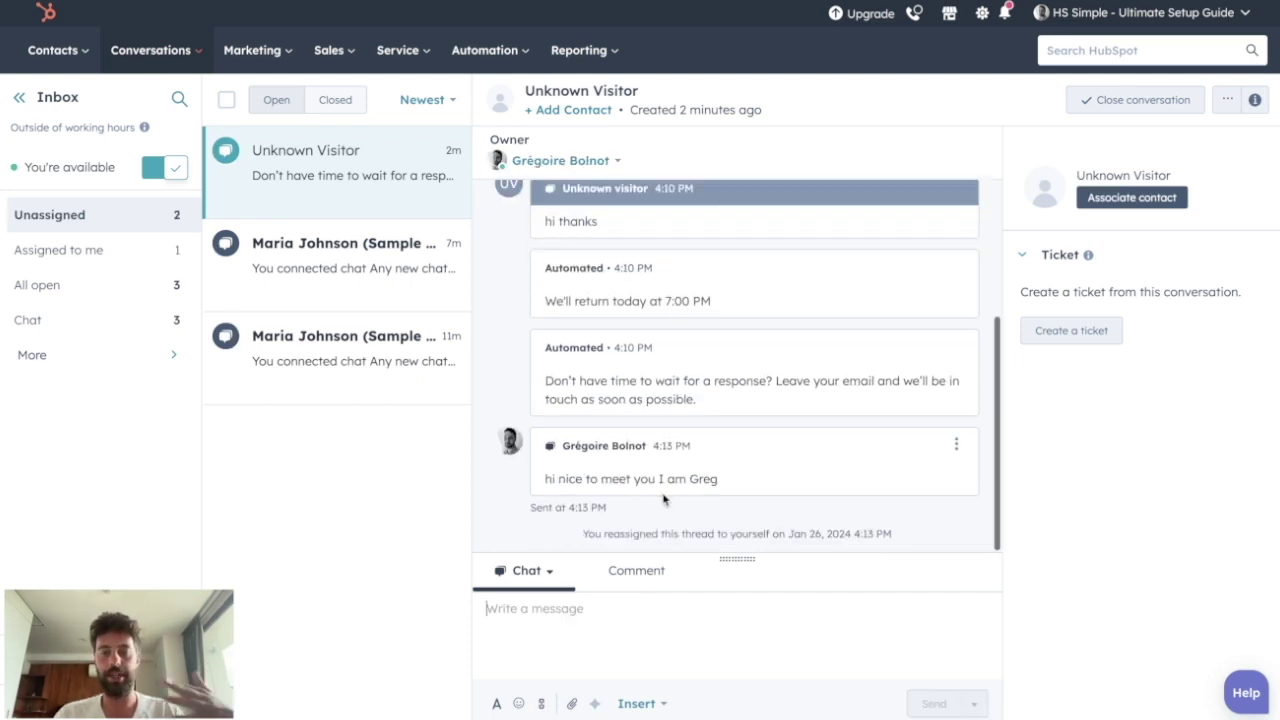
Draft a follow-up, have AI rewrite and expand it, and send it.
text(I see let me have look)
key(ctrl+a)
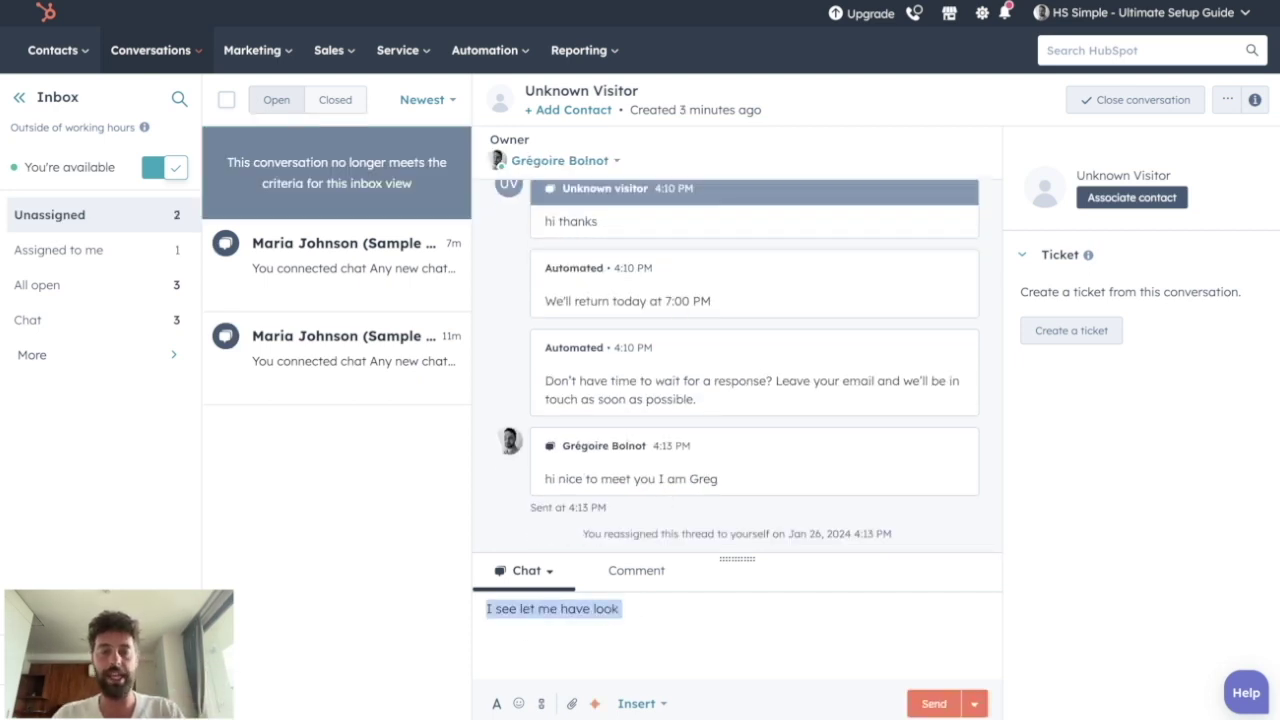
click(594, 703)
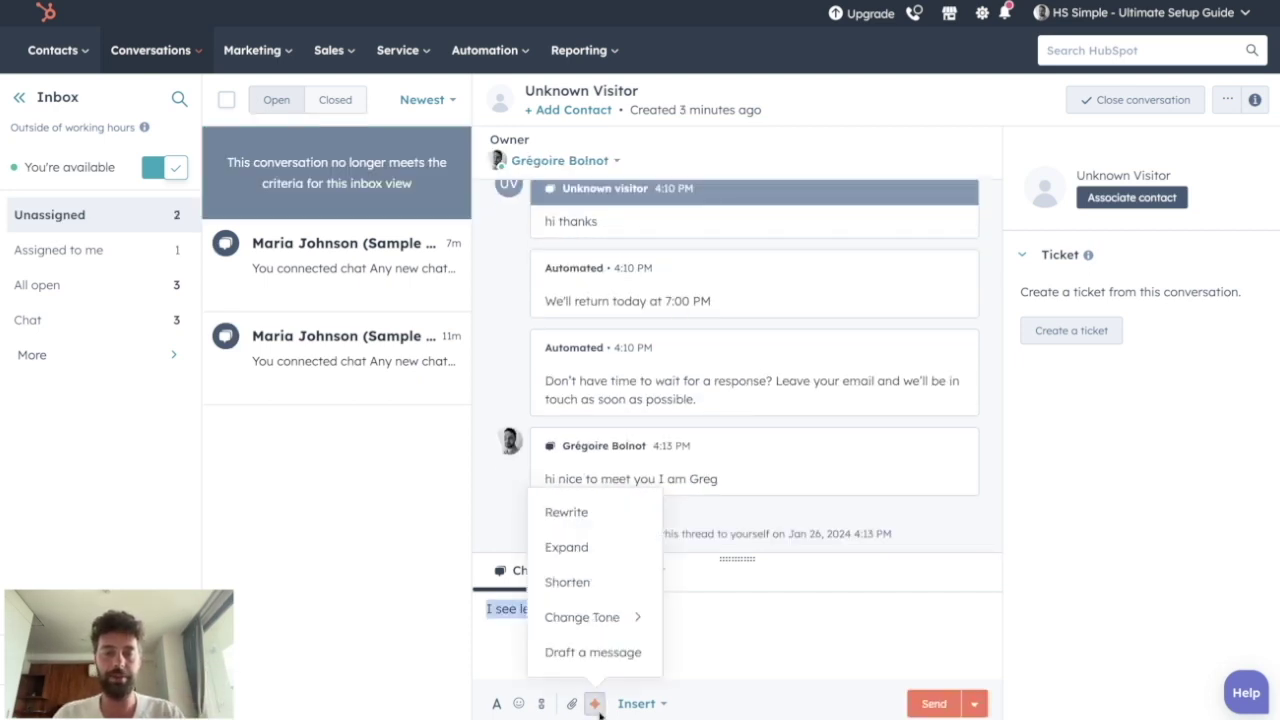
click(552, 512)
click(594, 703)
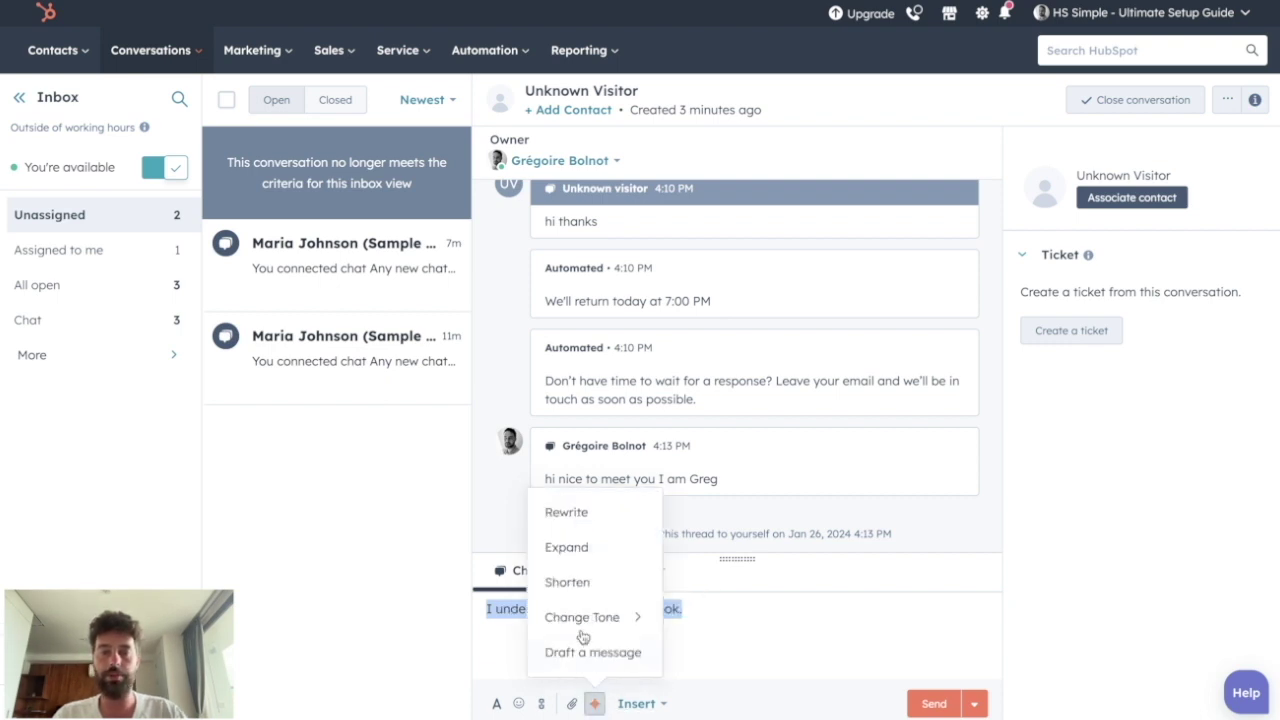
click(566, 549)
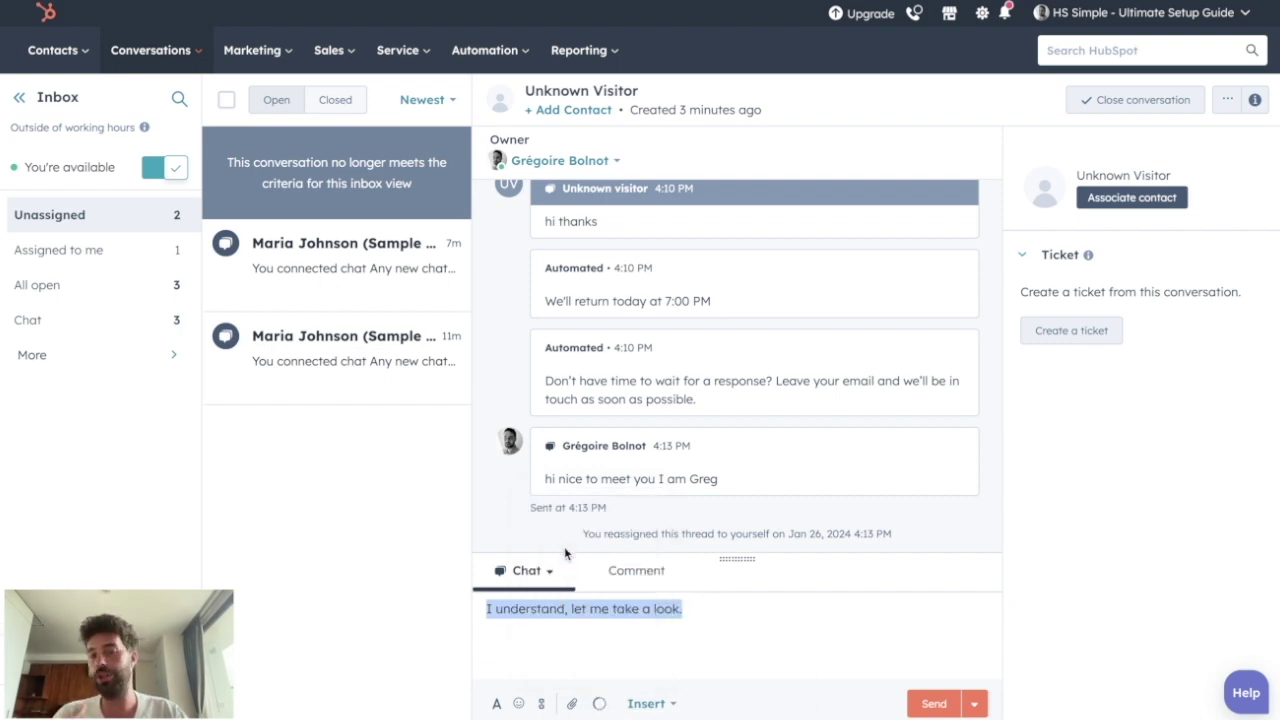
click(912, 700)
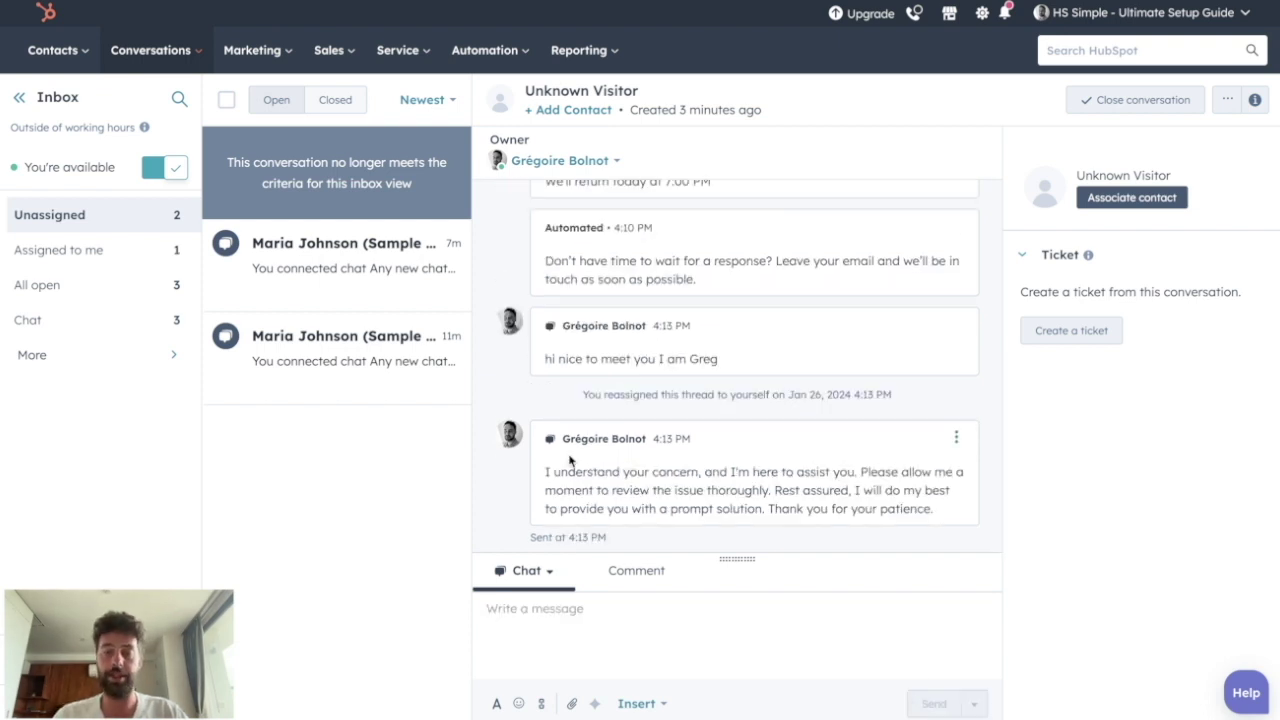
click(650, 703)
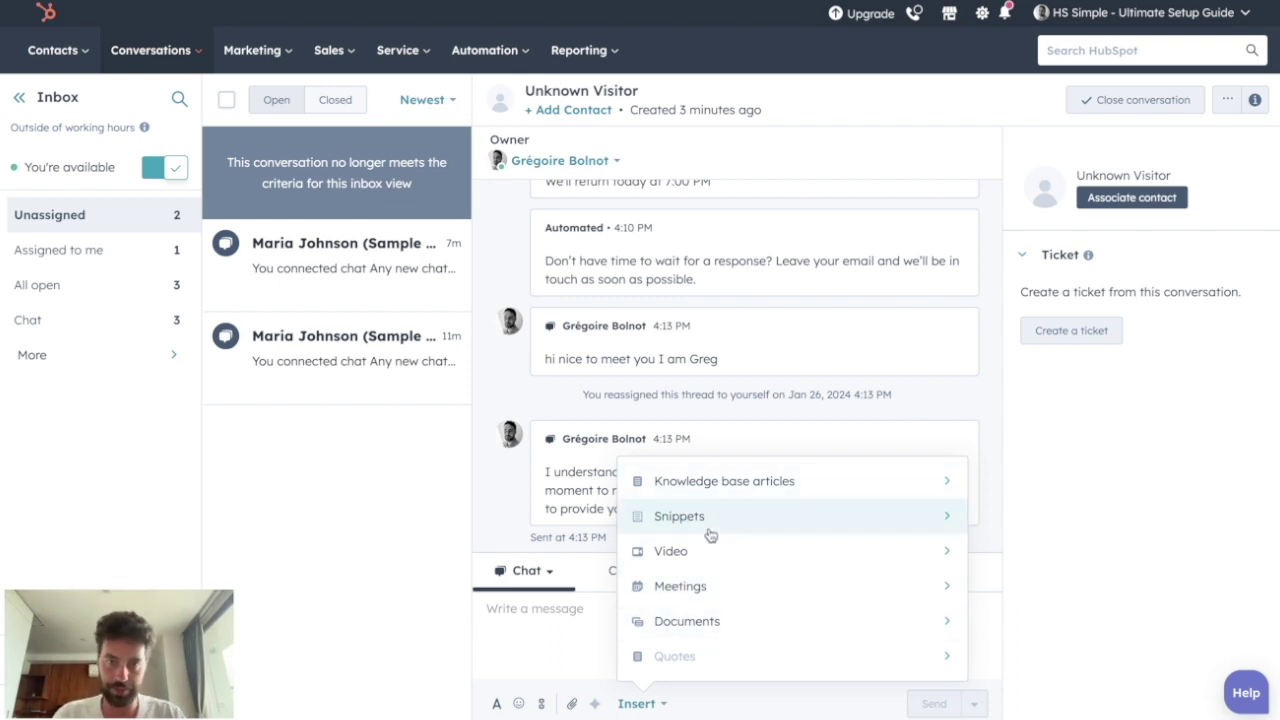
Post the internal team comment 'this lead need to get a call back' on the visitor's chat.
click(556, 608)
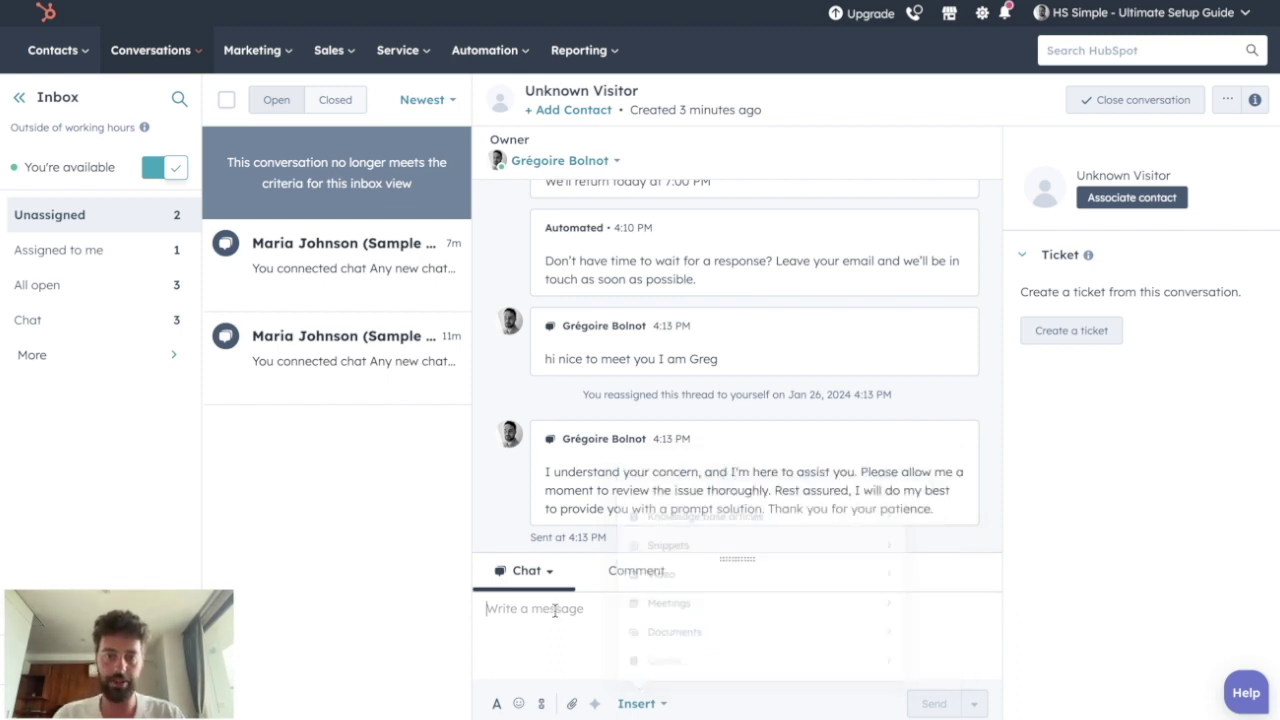
click(617, 568)
text(this lead need to get a call ba)
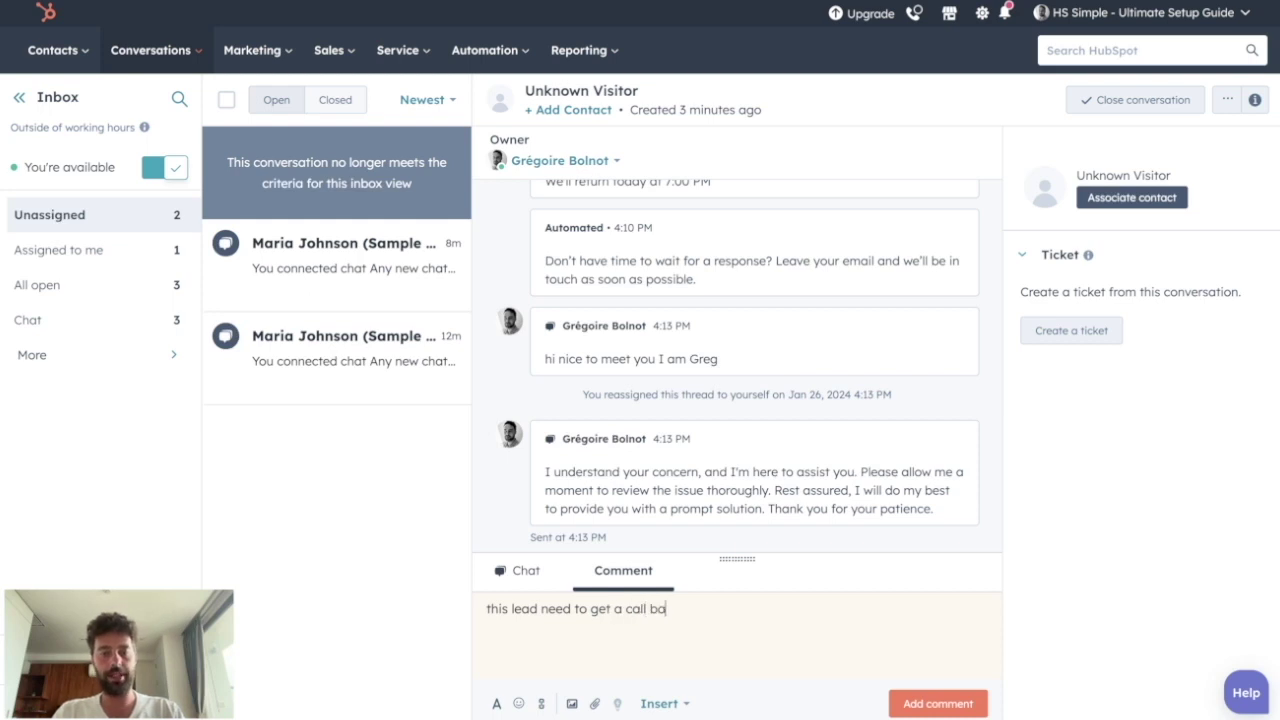
text(ck)
click(900, 702)
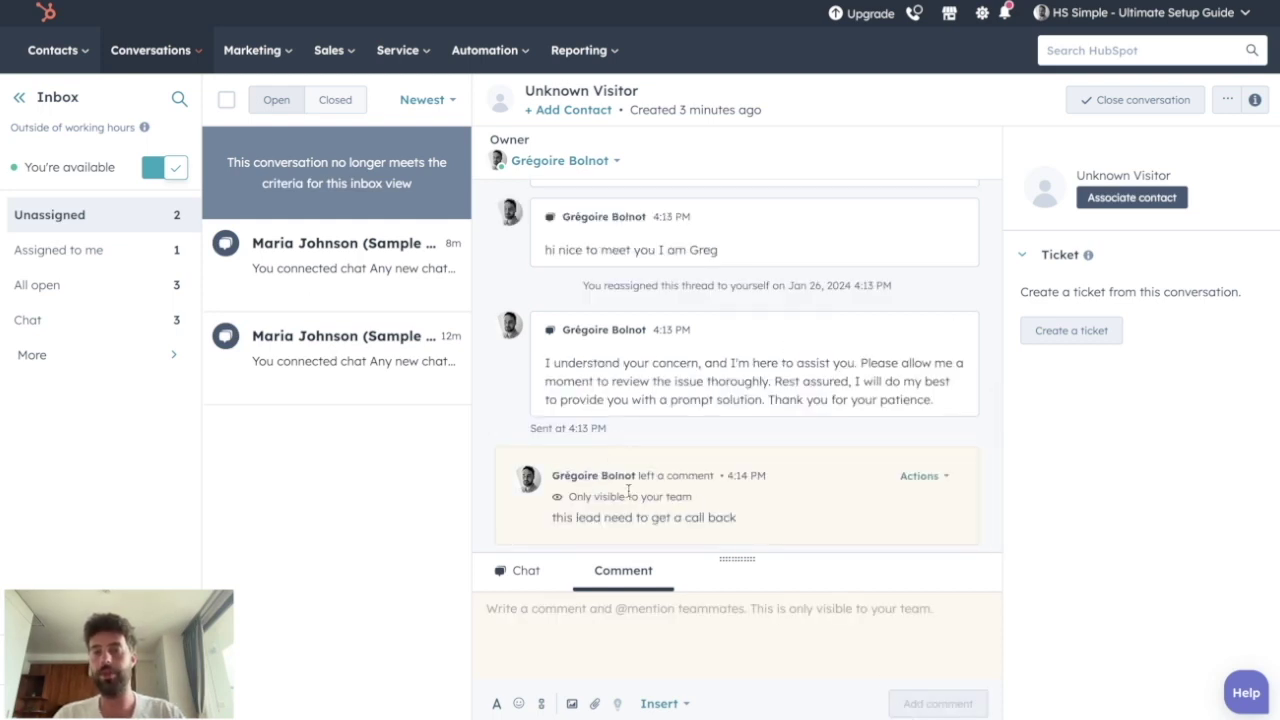
drag(553, 479, 730, 515)
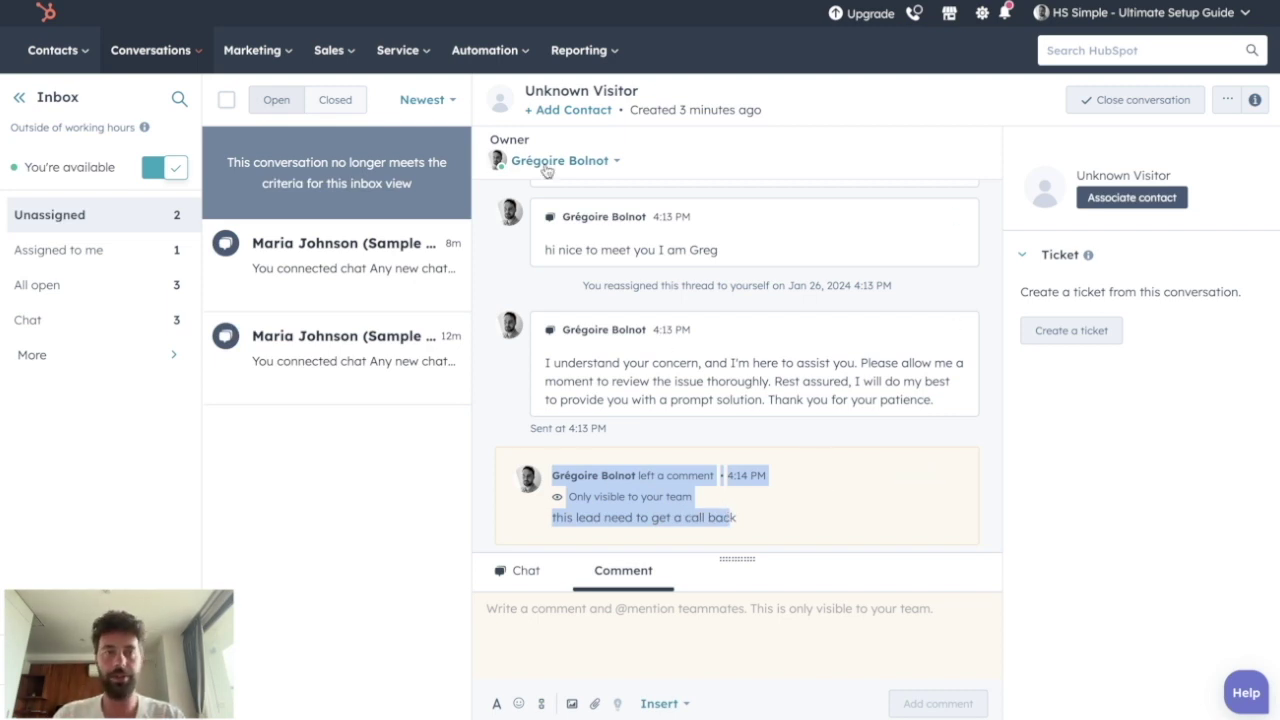
Close the Unknown Visitor conversation, confirm it under Closed, and set your availability to away.
click(1137, 101)
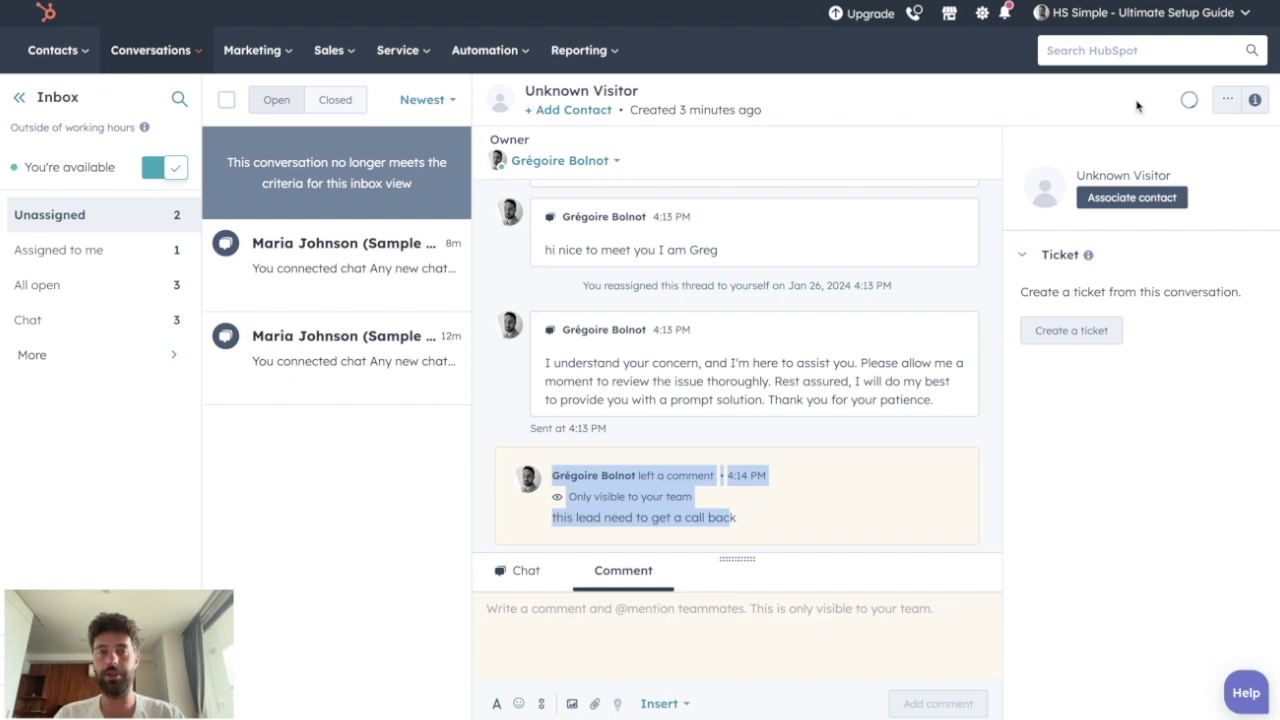
click(340, 102)
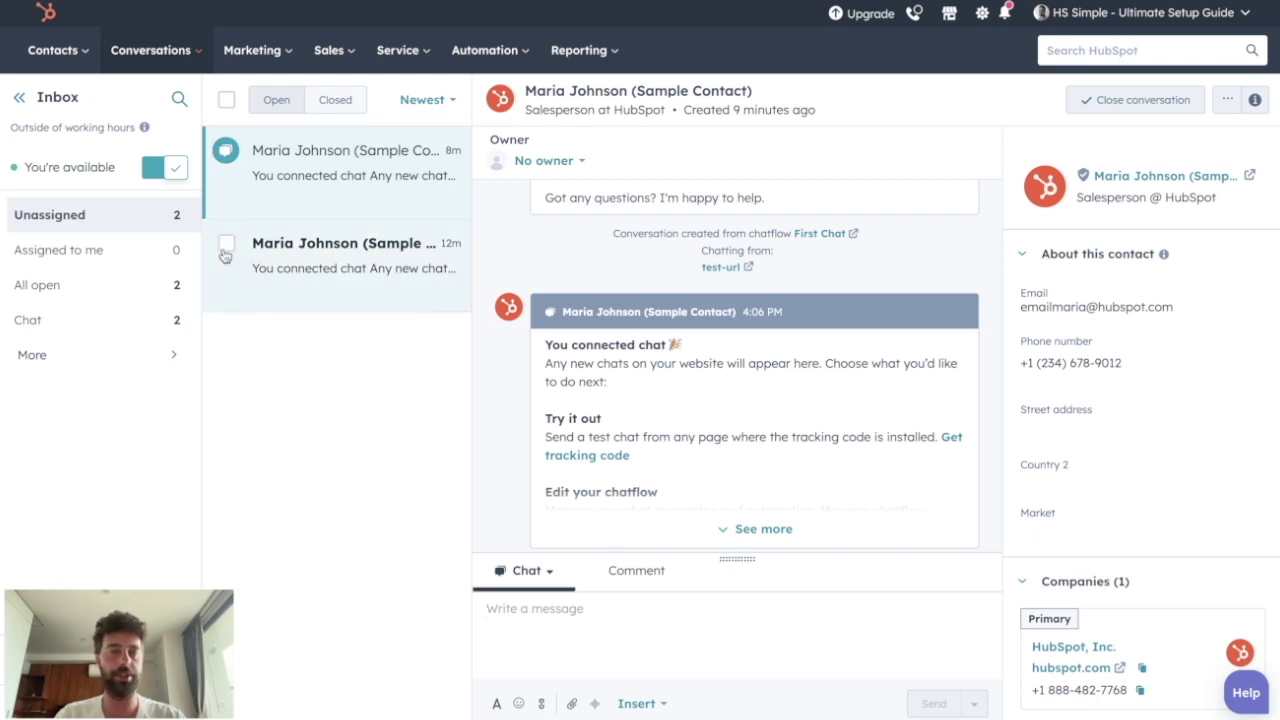
click(165, 170)
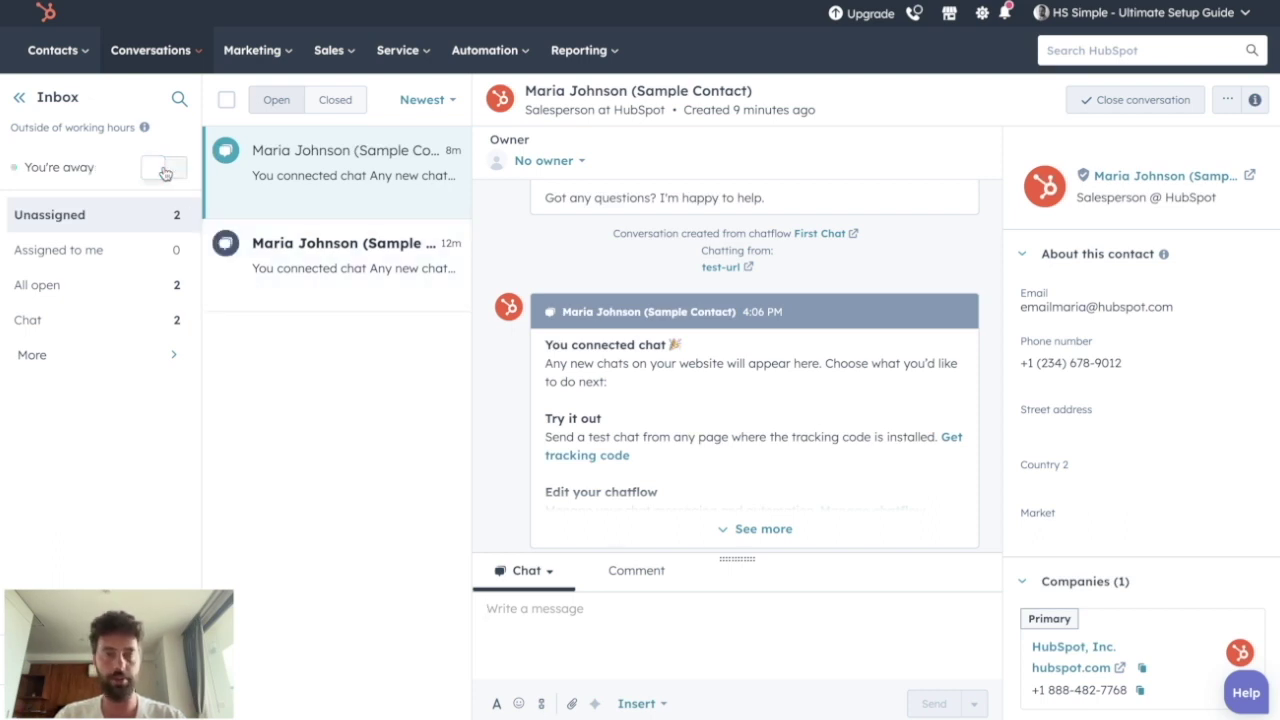